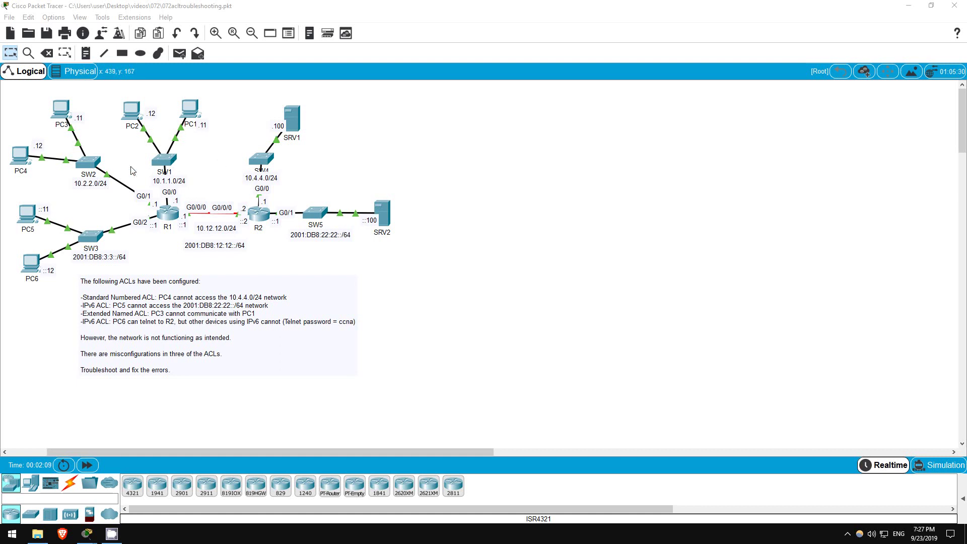
Ping 10.4.4.100 from PC4 and confirm 3 of 4 replies still succeed
left_click(17, 160)
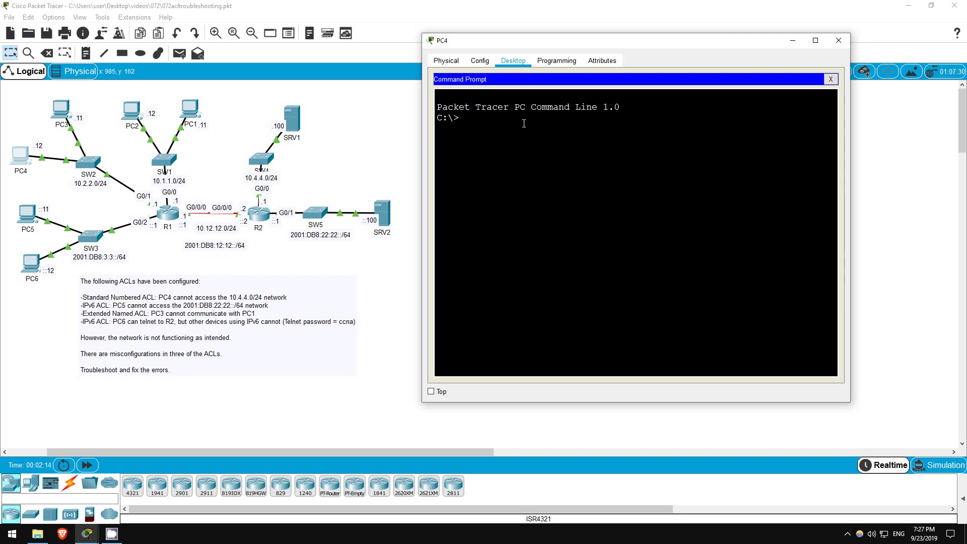
key("Return")
type("ping 10.4.4.10")
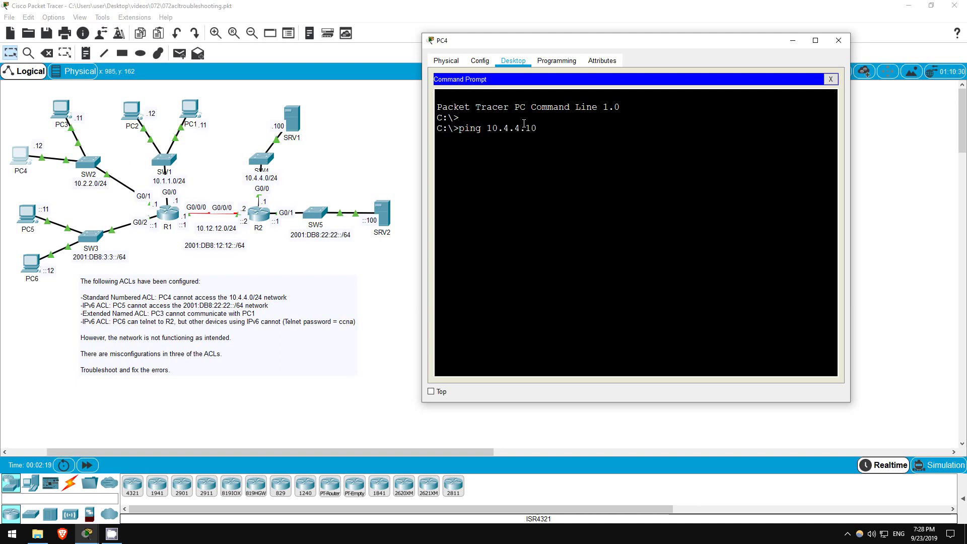
type("0")
key("Return")
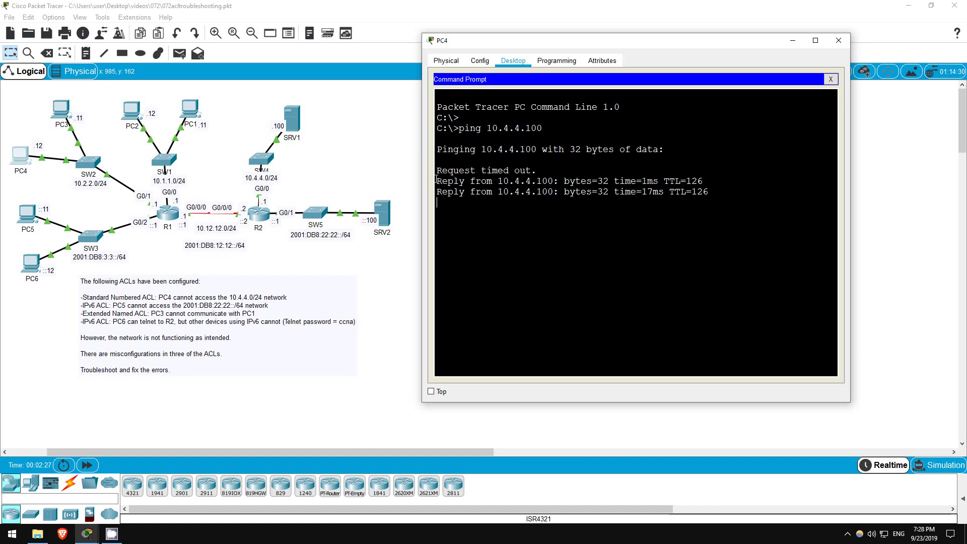
left_click_drag(438, 181, 711, 203)
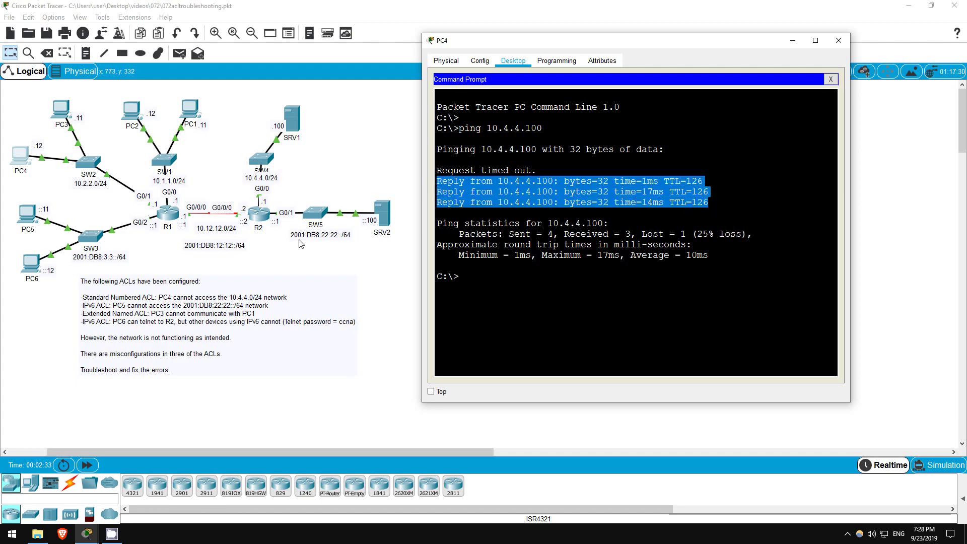
On R2 in privileged mode, list the access lists and review access list 1's two rules
left_click(263, 214)
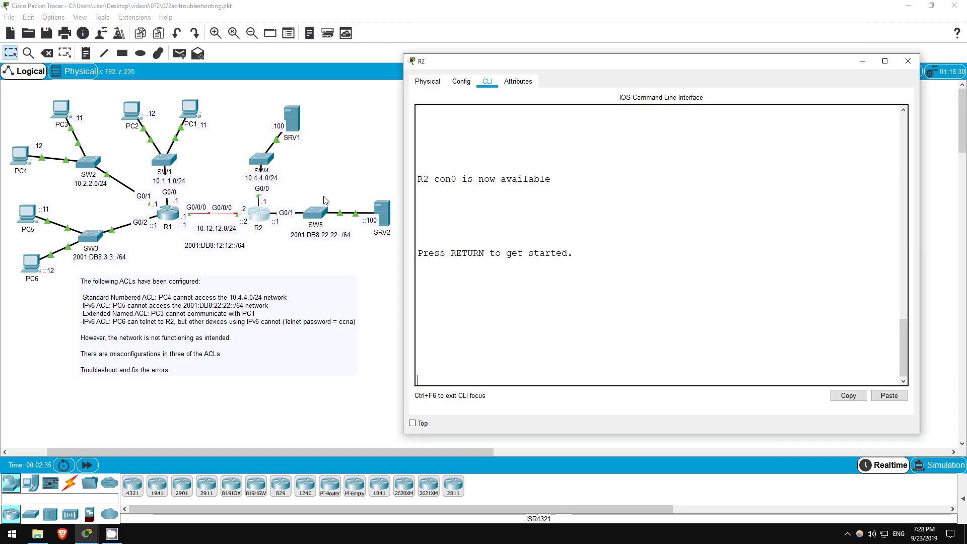
key("Return")
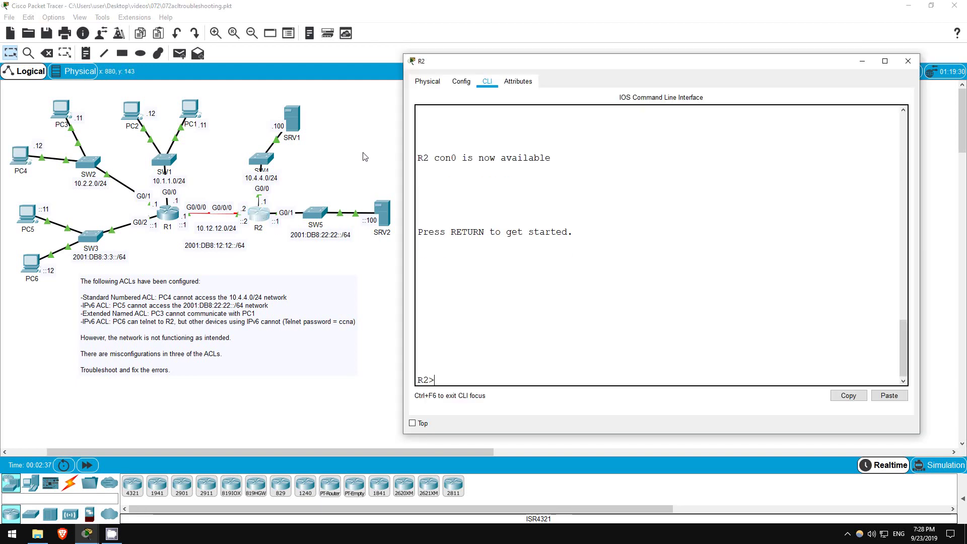
type("en")
key("Return")
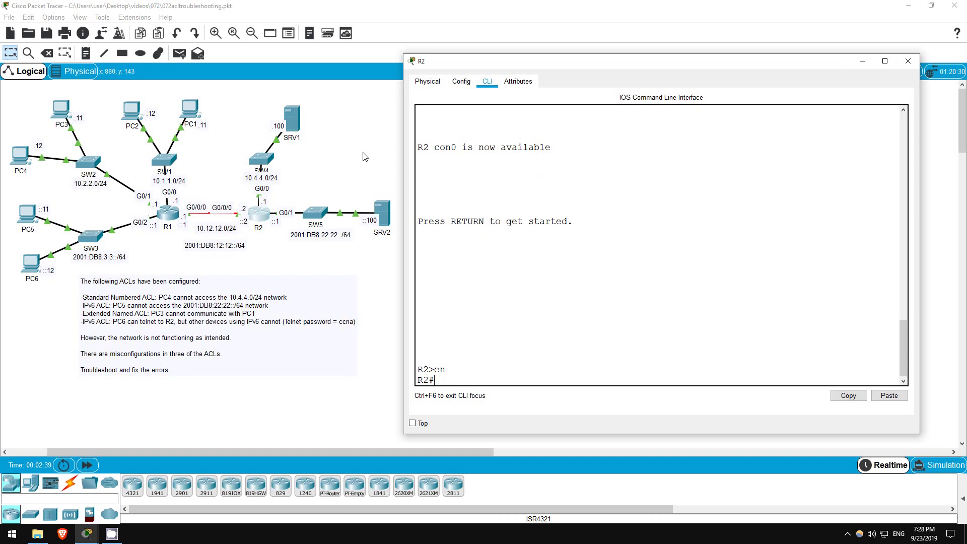
type("sh acc")
key("Tab")
key("Return")
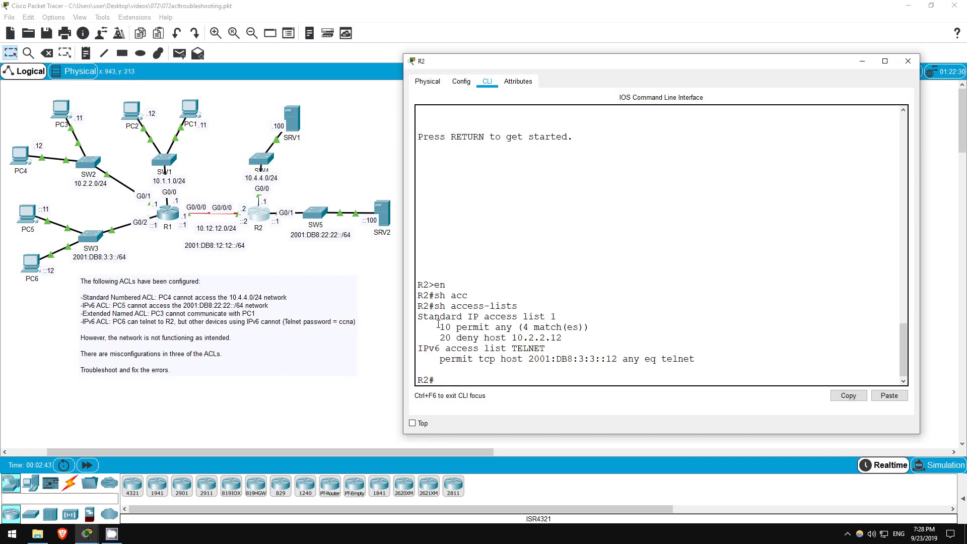
left_click_drag(437, 324, 561, 339)
left_click(562, 339)
left_click_drag(457, 328, 512, 328)
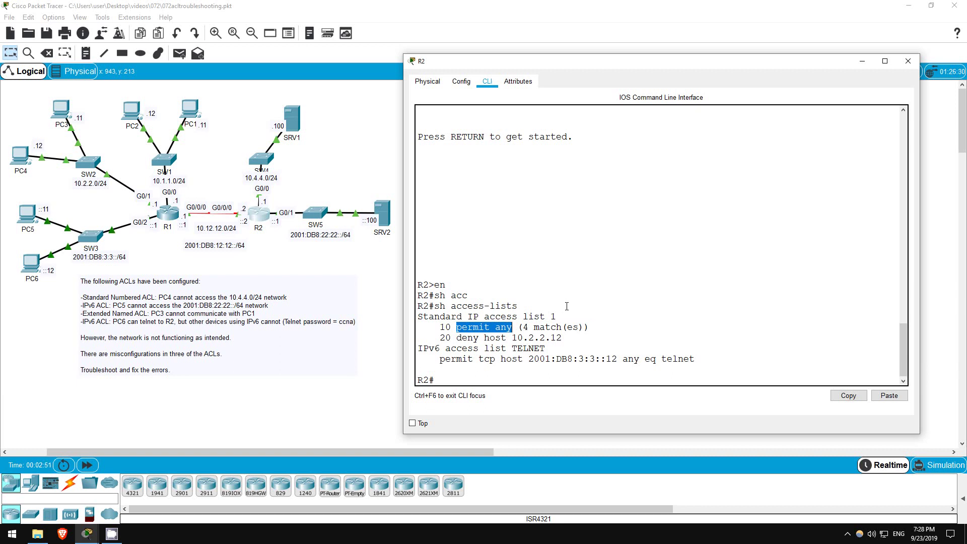
left_click(567, 303)
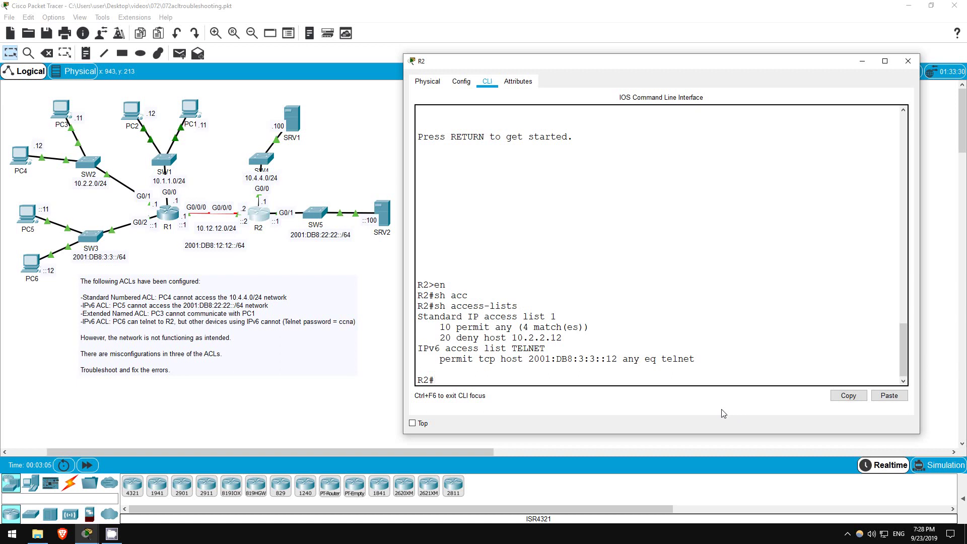
In global configuration mode, delete access list 1 entirely with no access-list 1
type("conf t")
key("Return")
type("no acc")
key("Tab")
type("1")
key("Return")
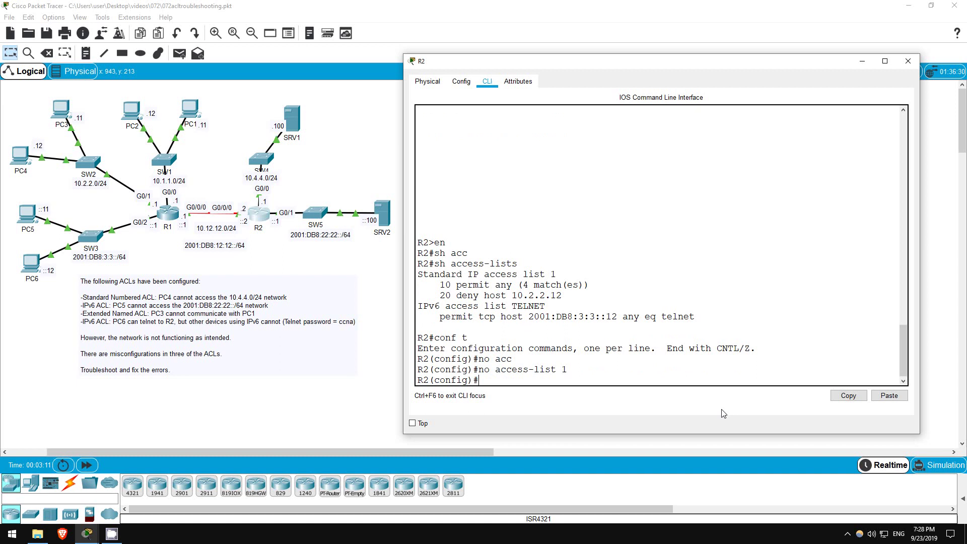
Add access-list 1 deny host 10.2.2.12, followed by access-list 1 permit any
type("acc")
key("Tab")
type("1 deny hos")
key("BackSpace")
key("BackSpace")
key("BackSpace")
type("o")
key("BackSpace")
type("host 10.2.2.1")
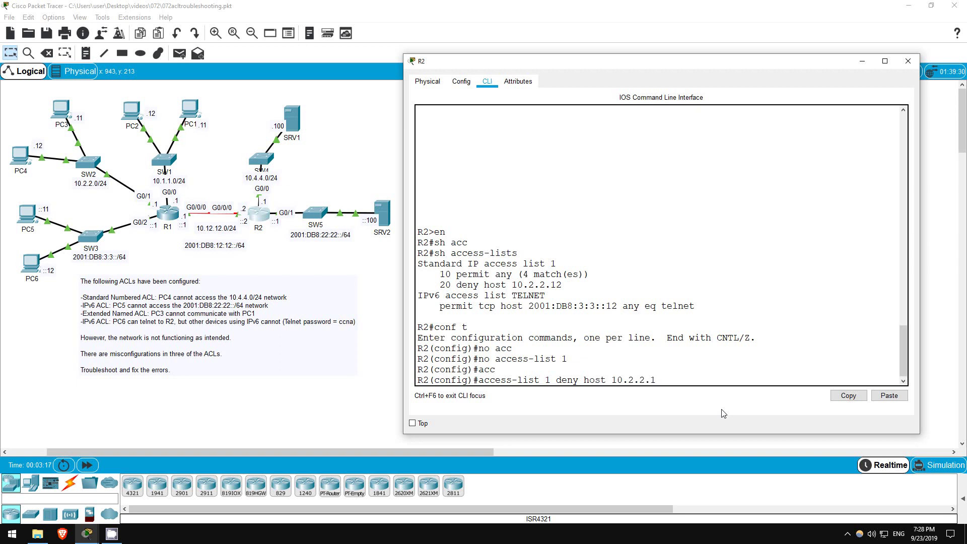
type("2")
key("Return")
type("acc")
key("Tab")
type("1 p")
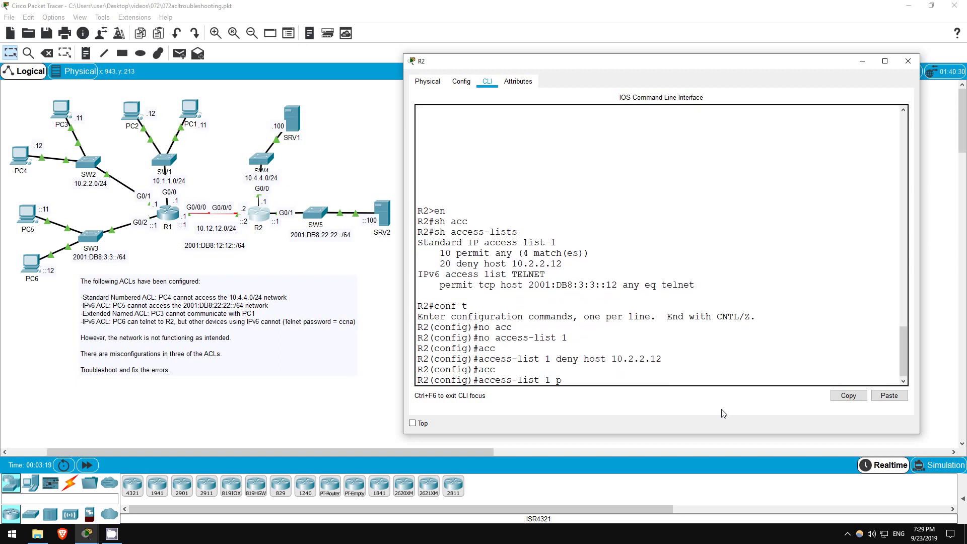
type("ermit any")
key("Return")
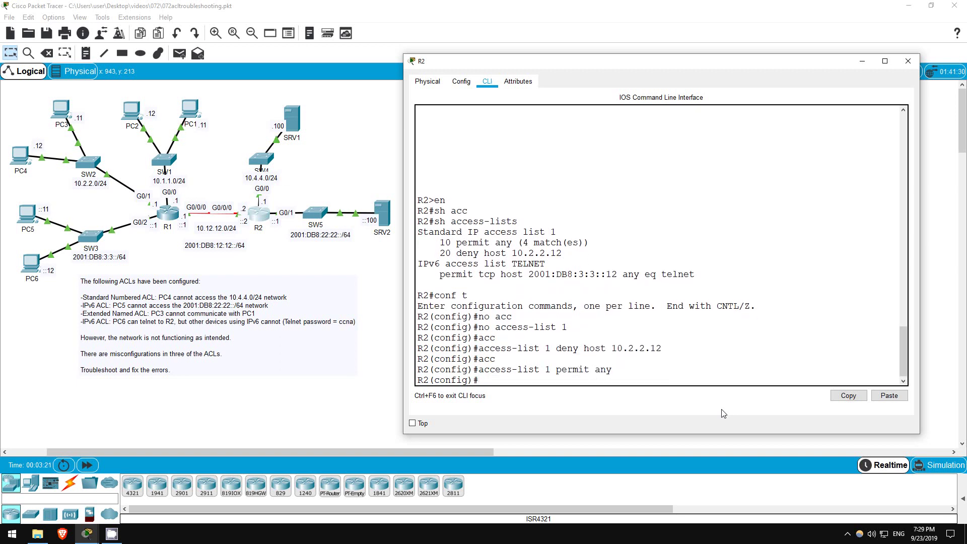
Rerun PC4's ping to 10.4.4.100 and confirm it now returns destination host unreachable
left_click(17, 155)
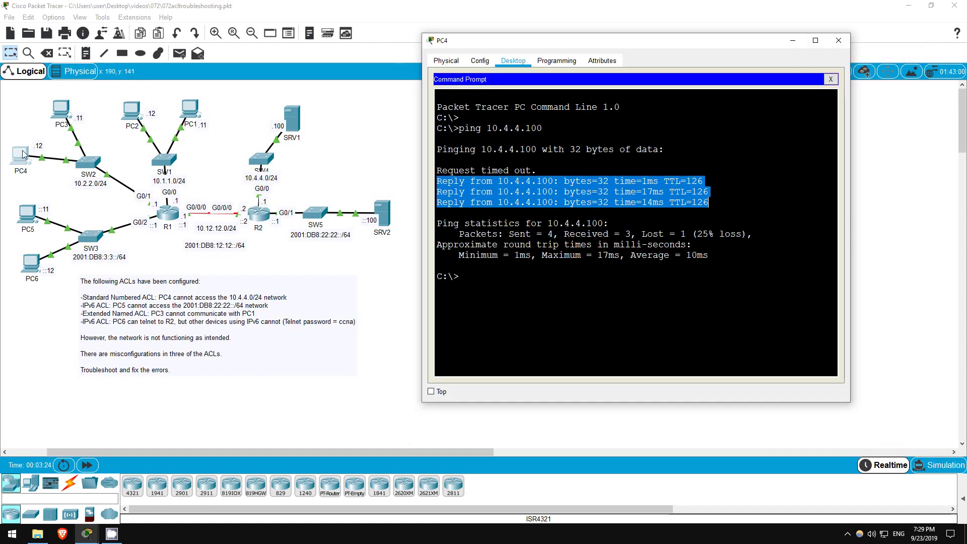
left_click(506, 276)
key("Up")
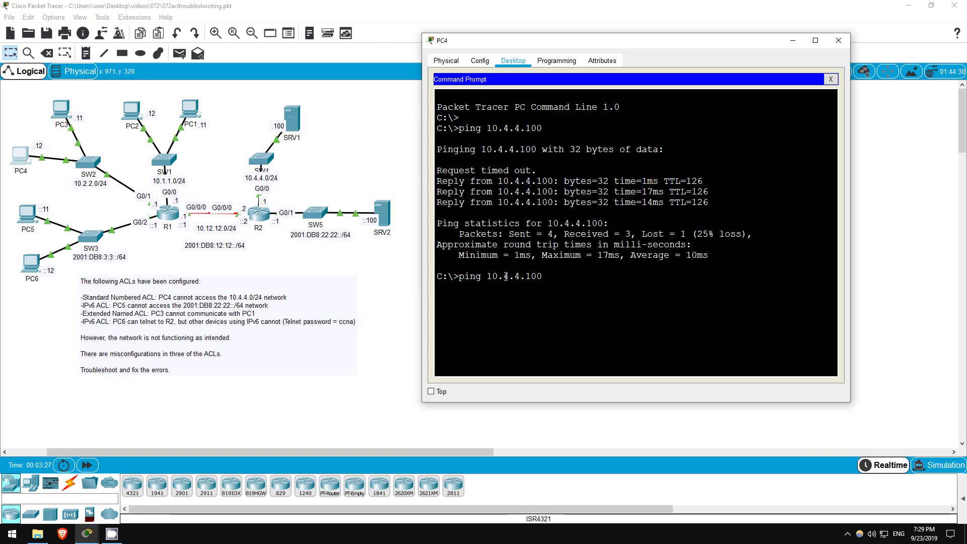
key("Return")
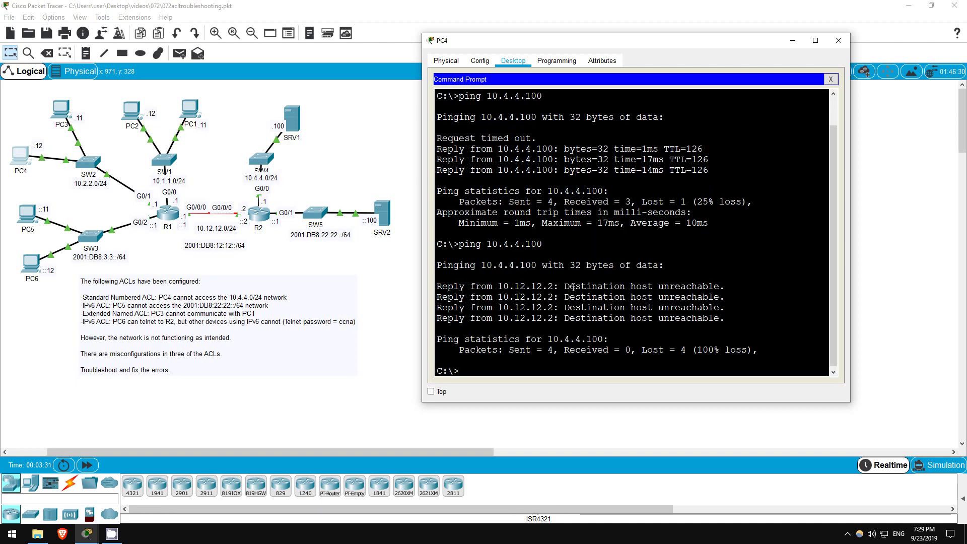
left_click_drag(571, 286, 438, 286)
left_click_drag(725, 286, 564, 288)
left_click(480, 373)
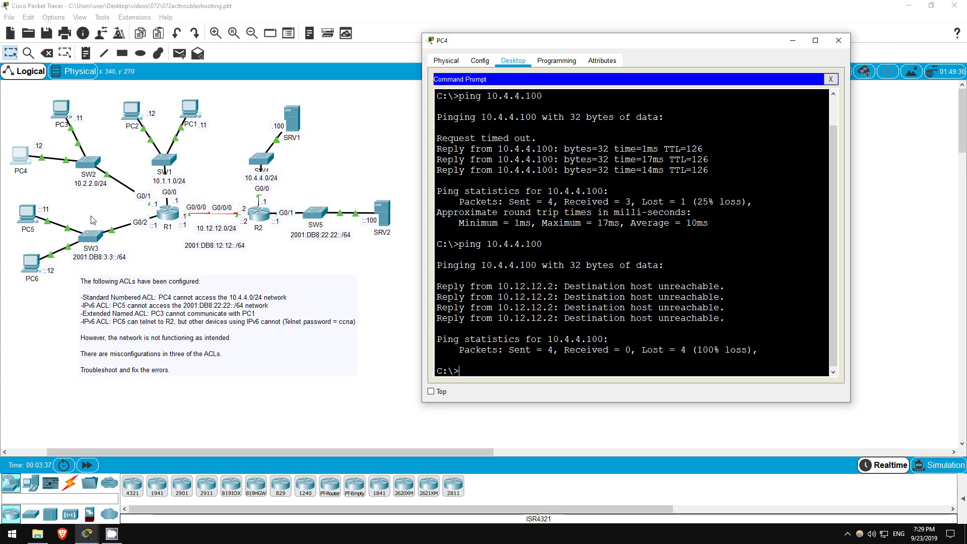
Ping 10.4.4.100 from PC3, confirm all four replies, and return to the topology
left_click(62, 111)
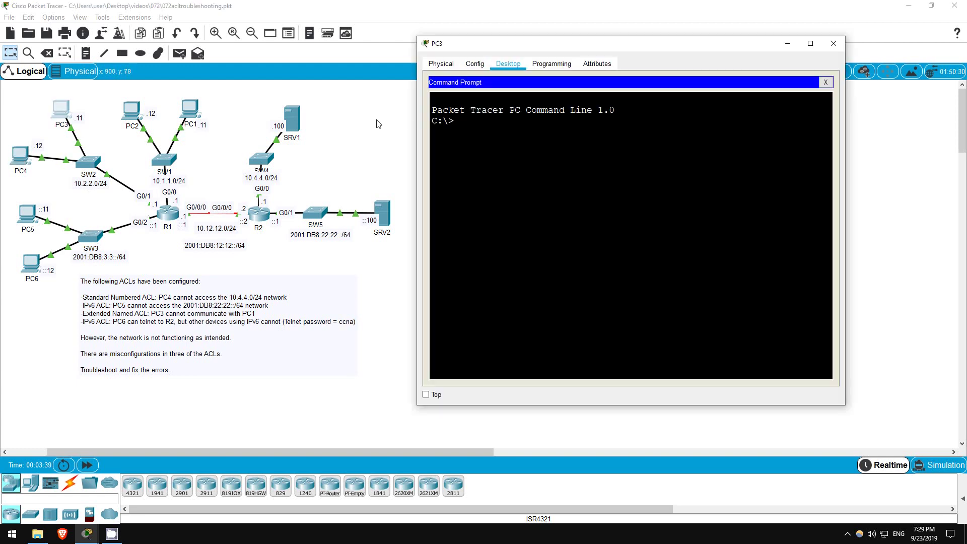
type("ping 10.4.4.100")
key("Return")
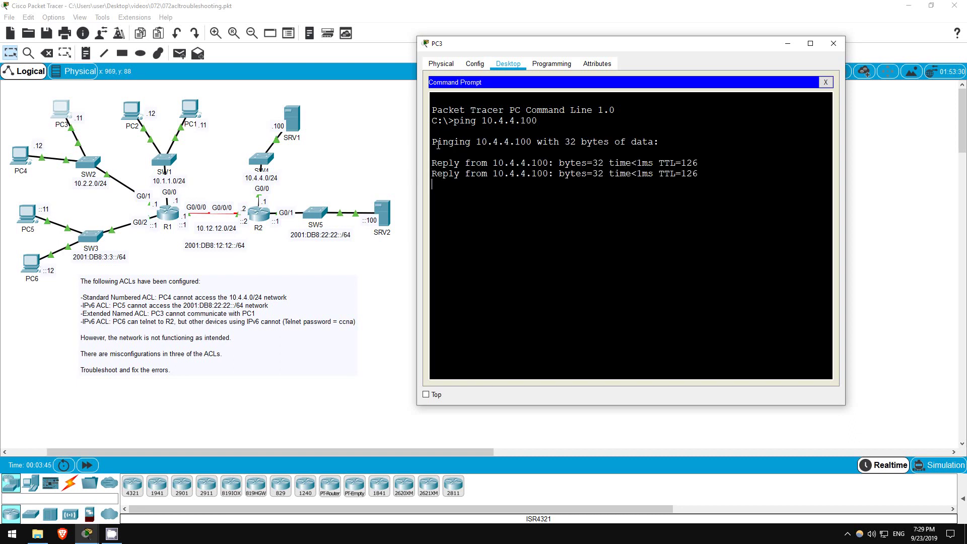
left_click_drag(433, 160, 699, 196)
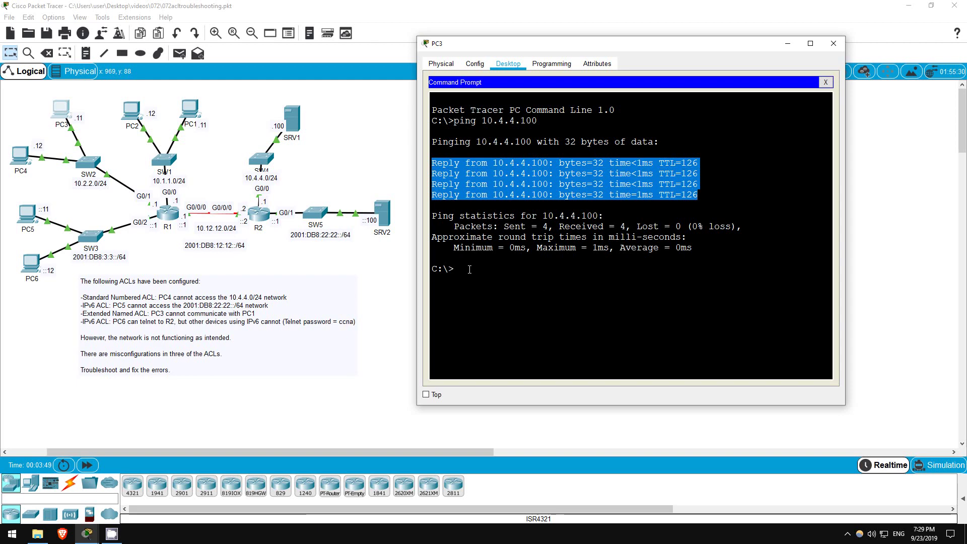
left_click(400, 270)
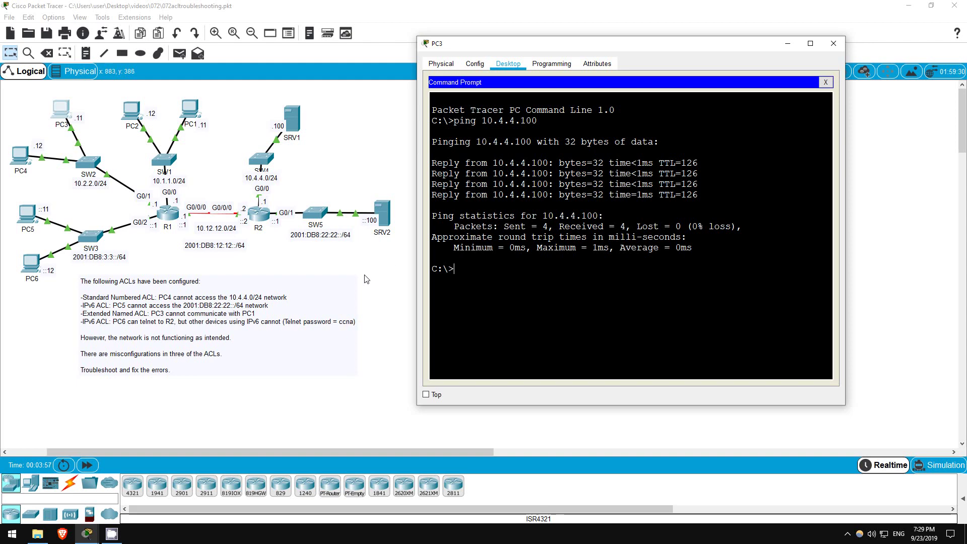
left_click(96, 200)
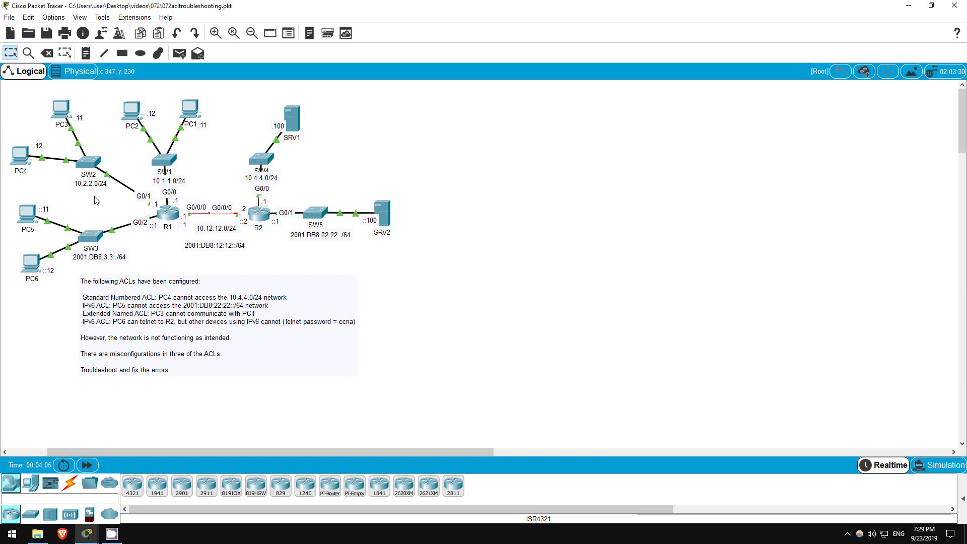
Ping 2001:db8:22:22::100 from PC5, confirm all four IPv6 replies, and return to the topology
left_click(29, 212)
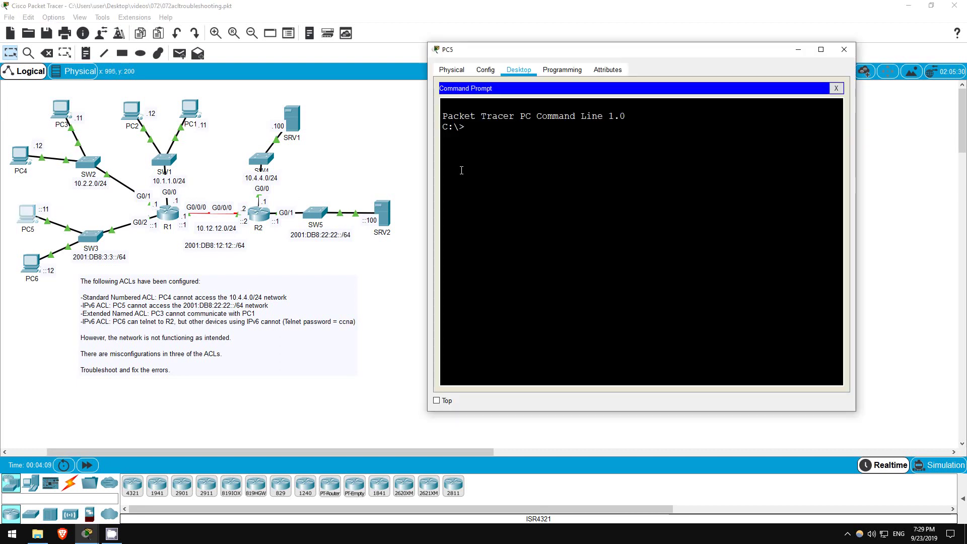
type("ping")
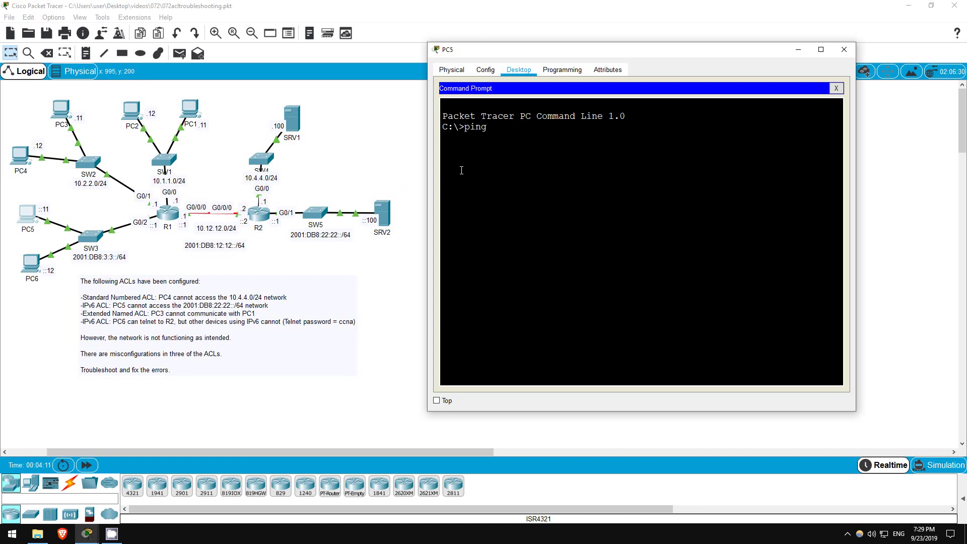
type(" 2001:db8:22:22")
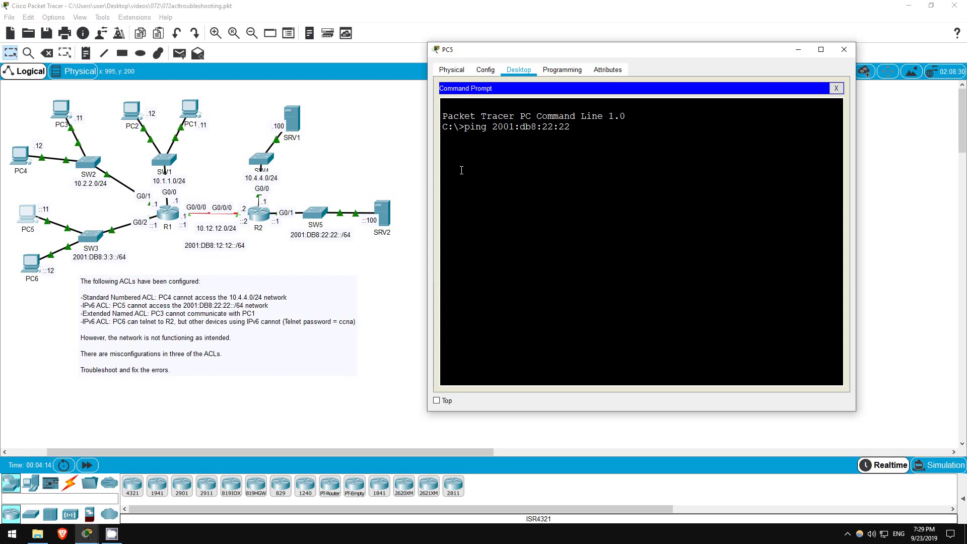
type("::100")
key("Return")
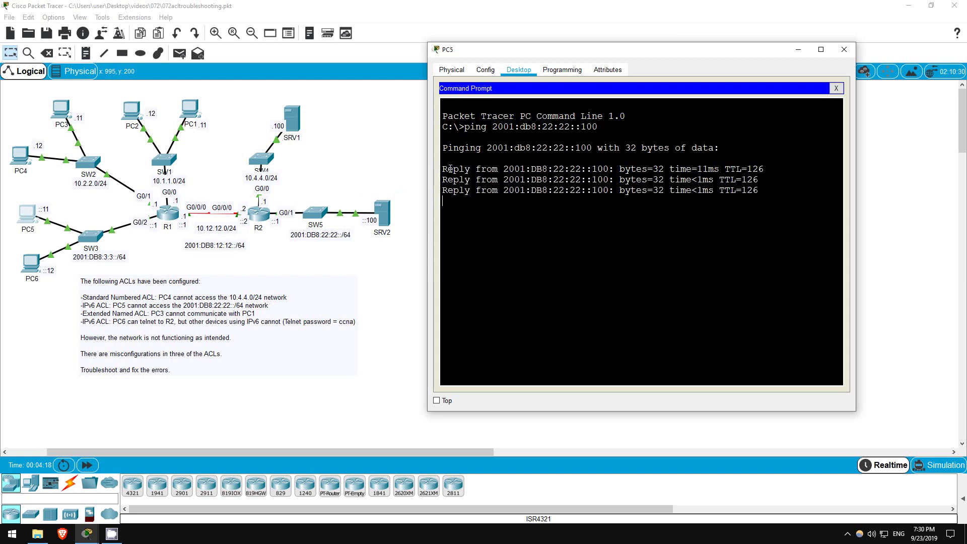
left_click_drag(444, 168, 794, 201)
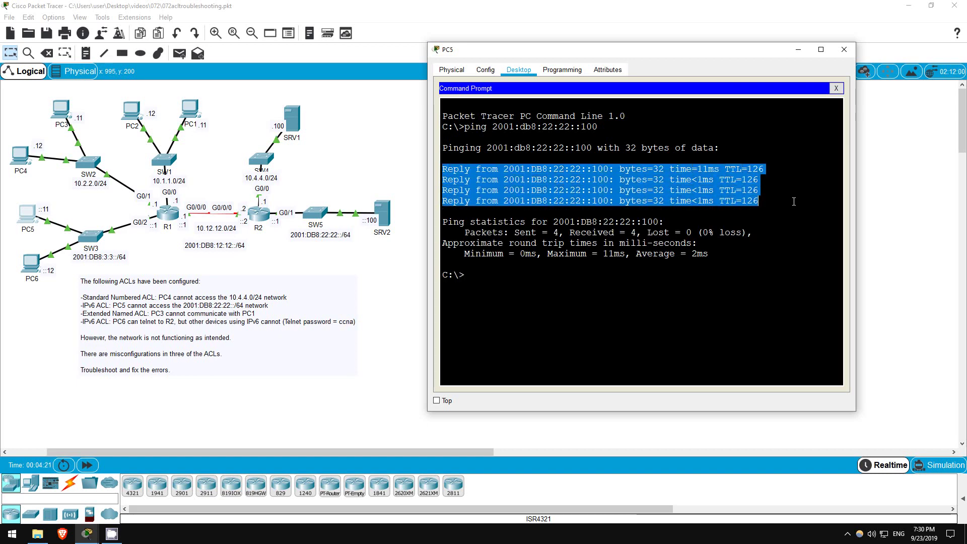
left_click(481, 273)
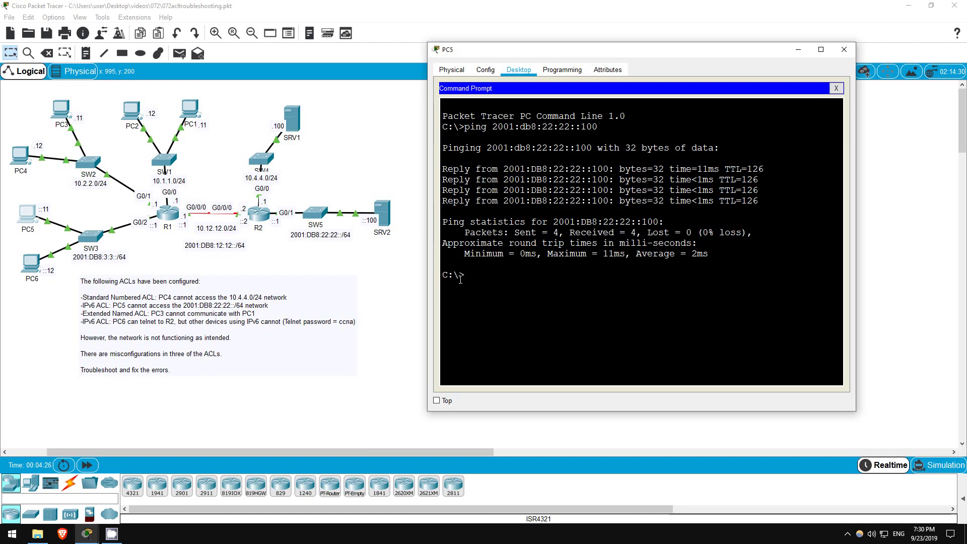
left_click(166, 222)
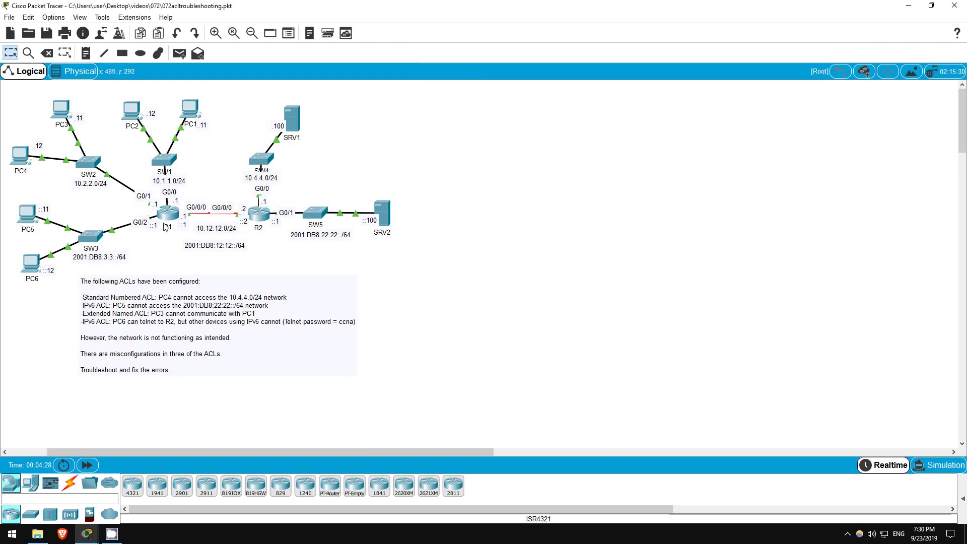
On R1, list the access lists and point out G0/2_IN denying 2001:DB8:22:22::/64
left_click(166, 221)
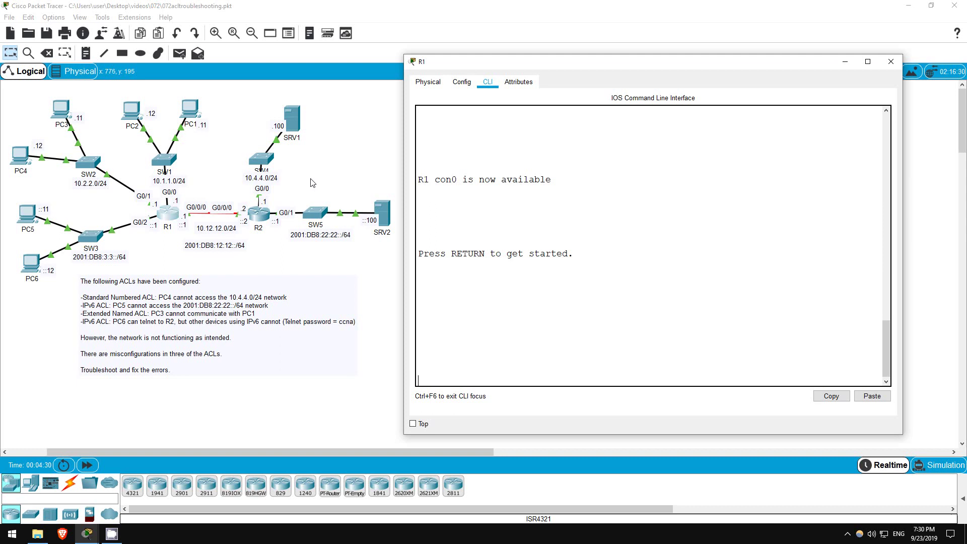
key("Return")
key("Return")
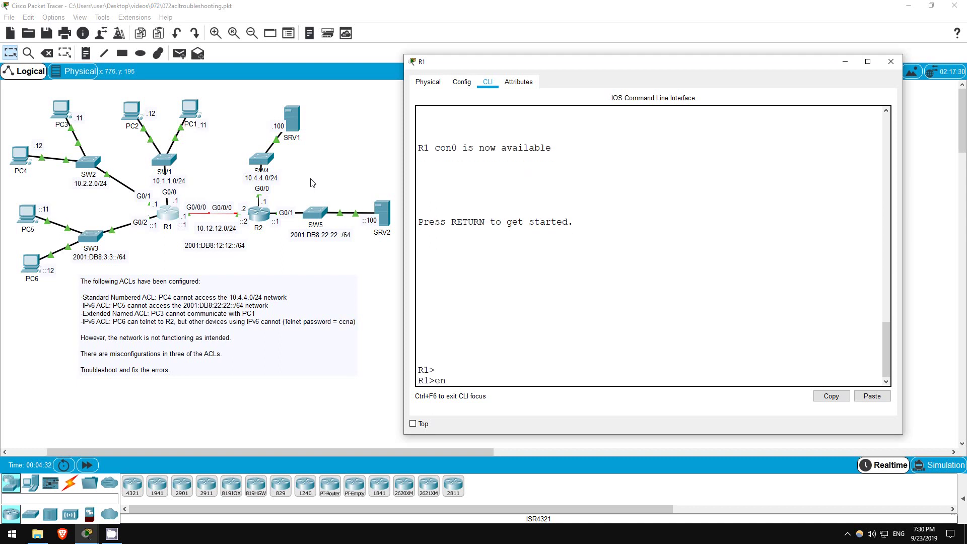
key("Return")
type("sh acc")
key("Tab")
key("Return")
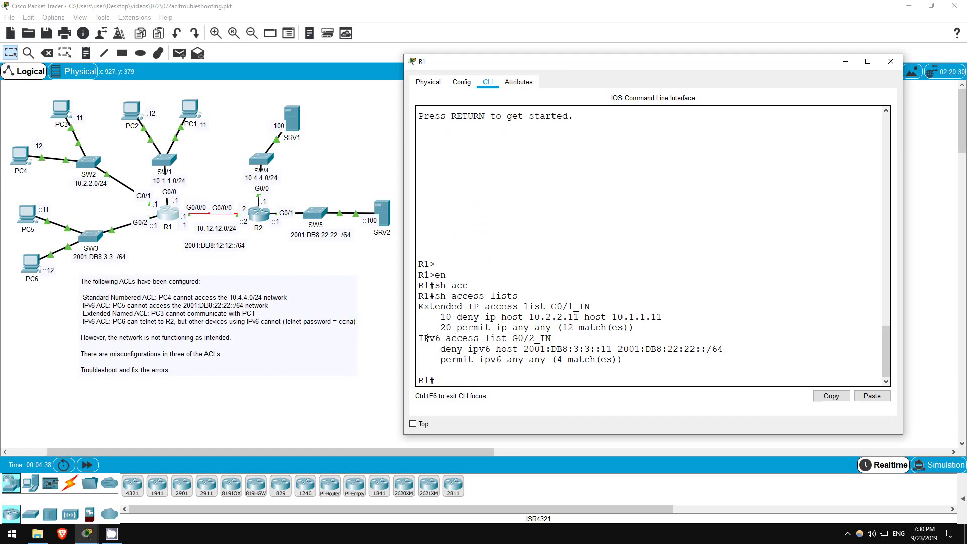
left_click_drag(420, 337, 624, 361)
left_click(550, 347)
left_click_drag(542, 349, 717, 348)
left_click(657, 352)
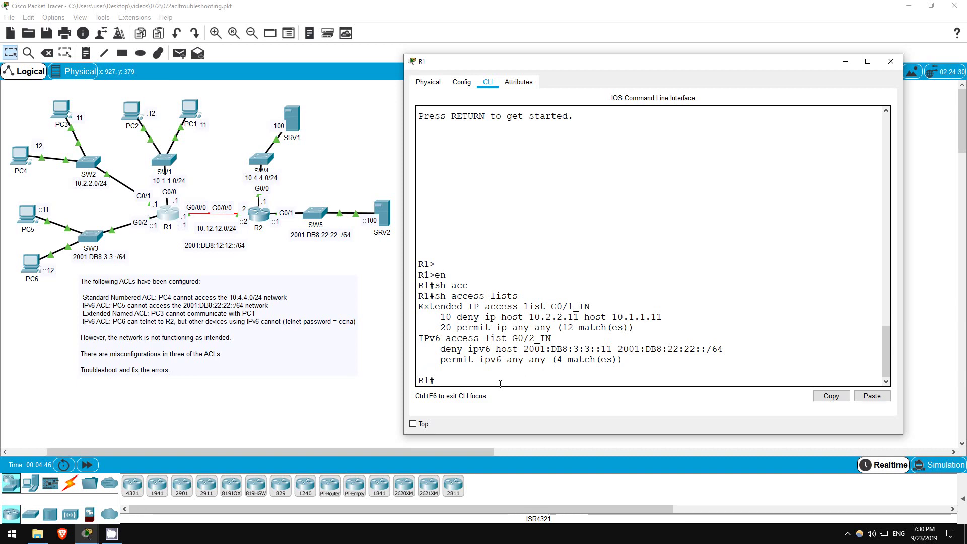
Run show ipv6 int g0/2 to show G0/2_IN applied as the outgoing access list
type("sh ipv6 i")
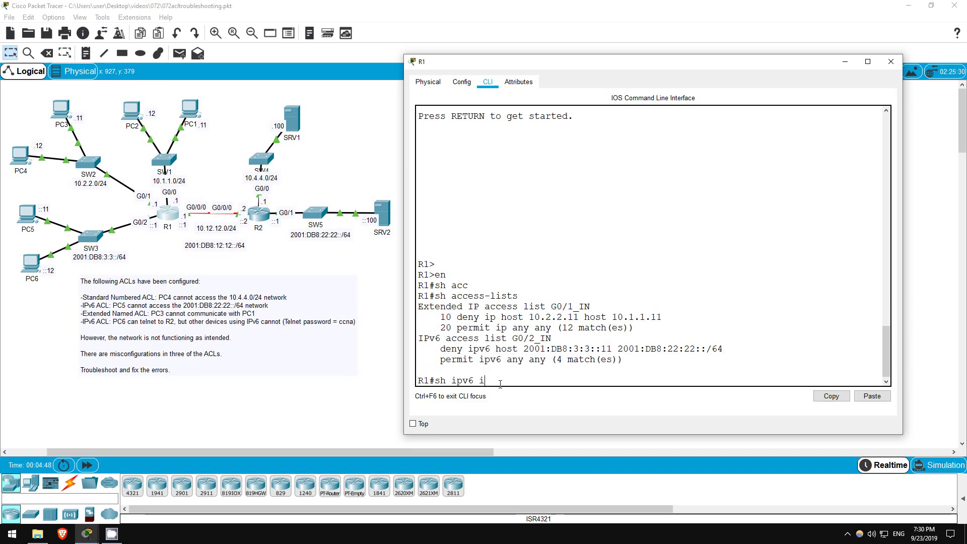
type("nt g0/2")
key("Return")
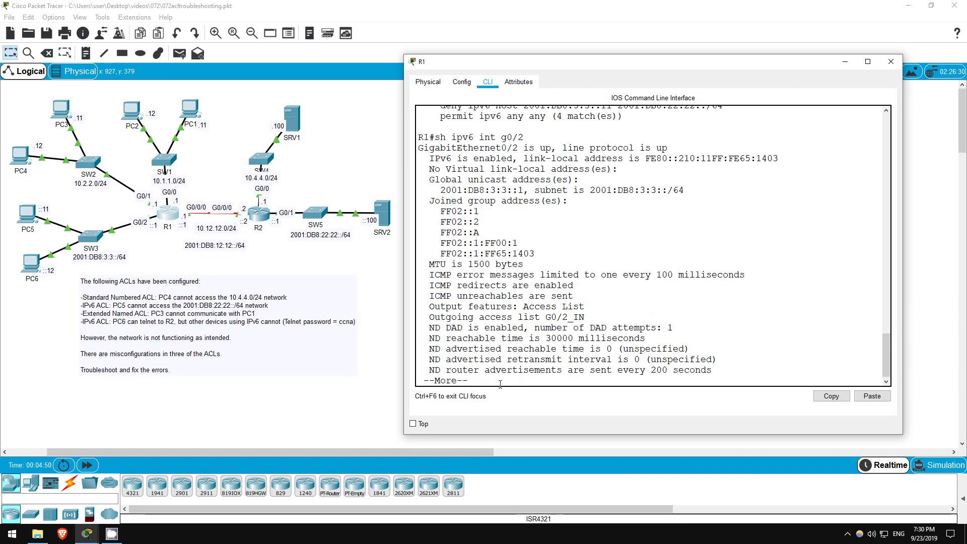
key("space")
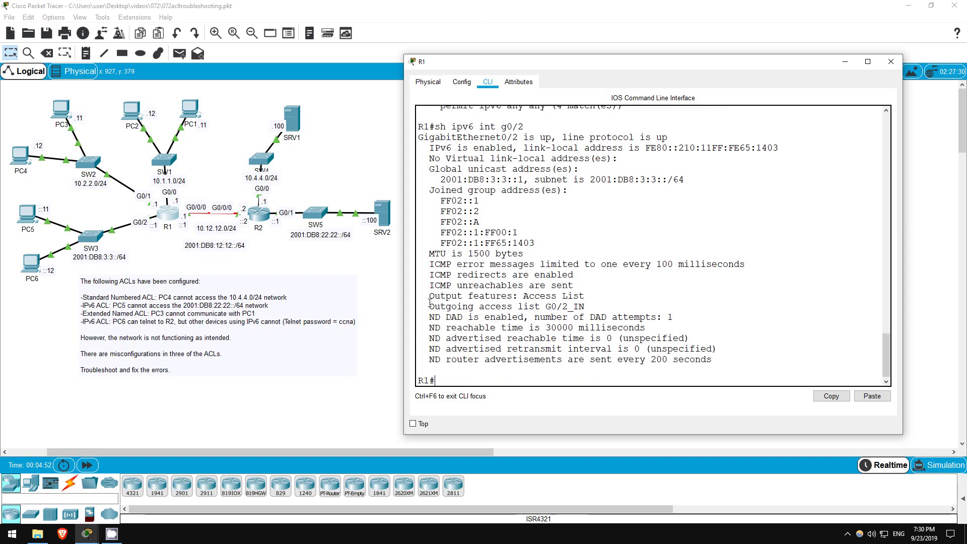
left_click_drag(430, 306, 593, 306)
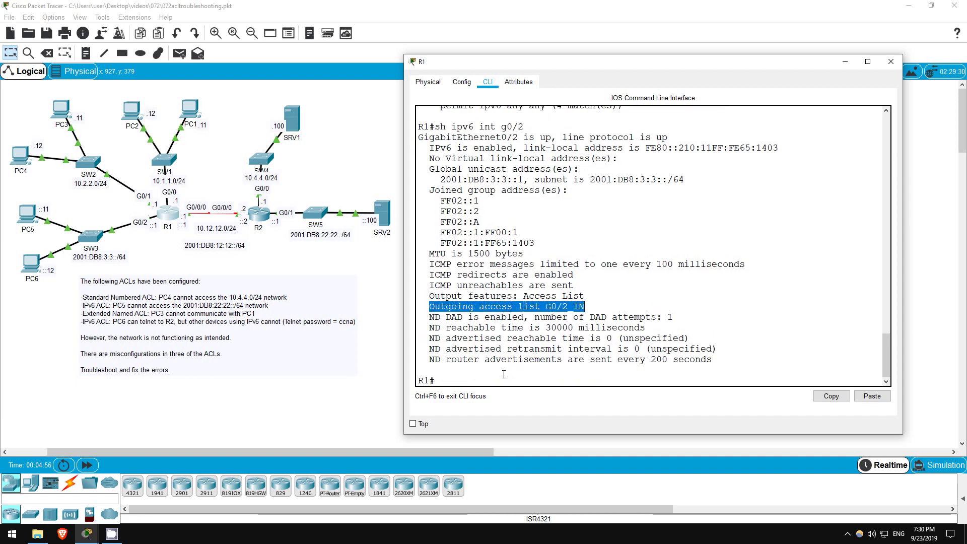
left_click(465, 373)
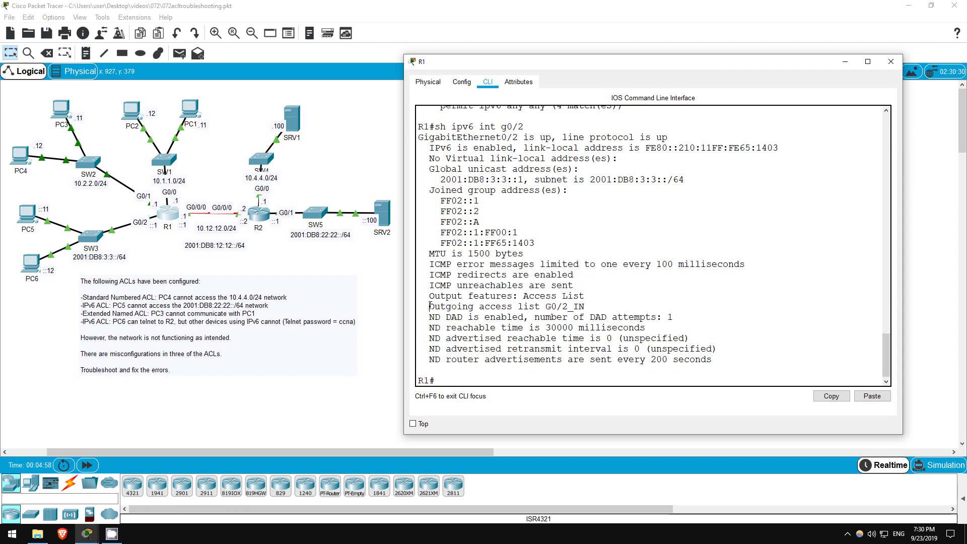
left_click_drag(430, 306, 446, 306)
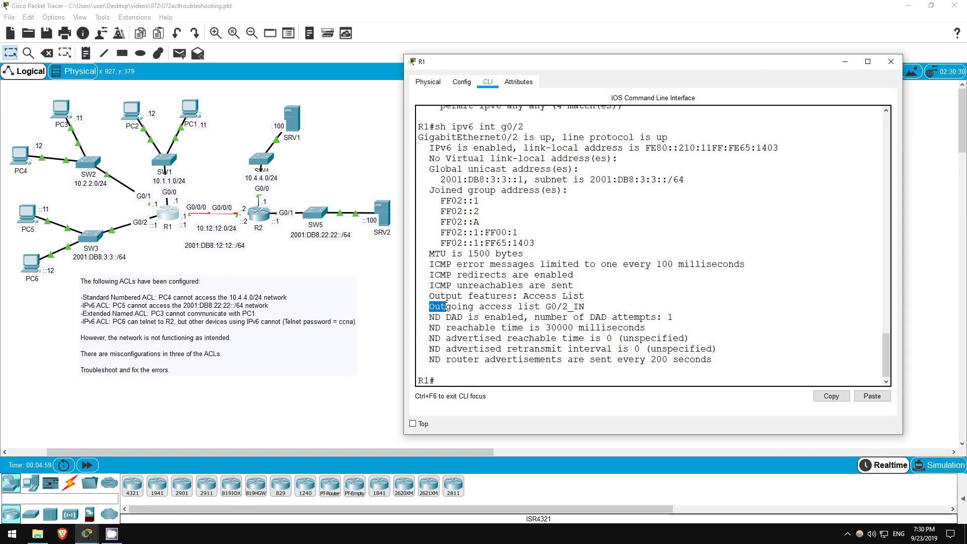
left_click(459, 382)
On R1's g0/2, remove ipv6 traffic-filter G0/2_IN out and apply ipv6 traffic-filter G0/2_IN in
type("conf t")
key("Return")
type("int g0/2")
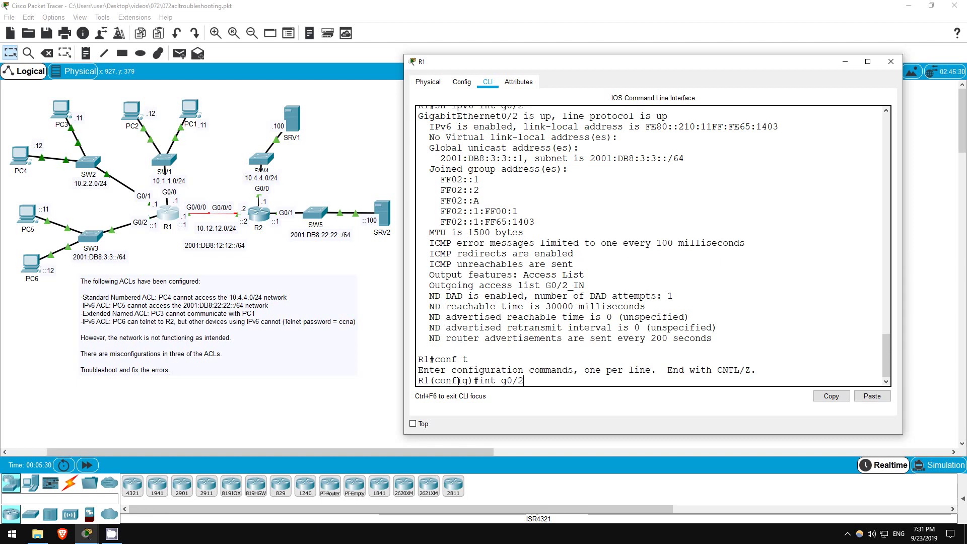
key("Return")
type("no i")
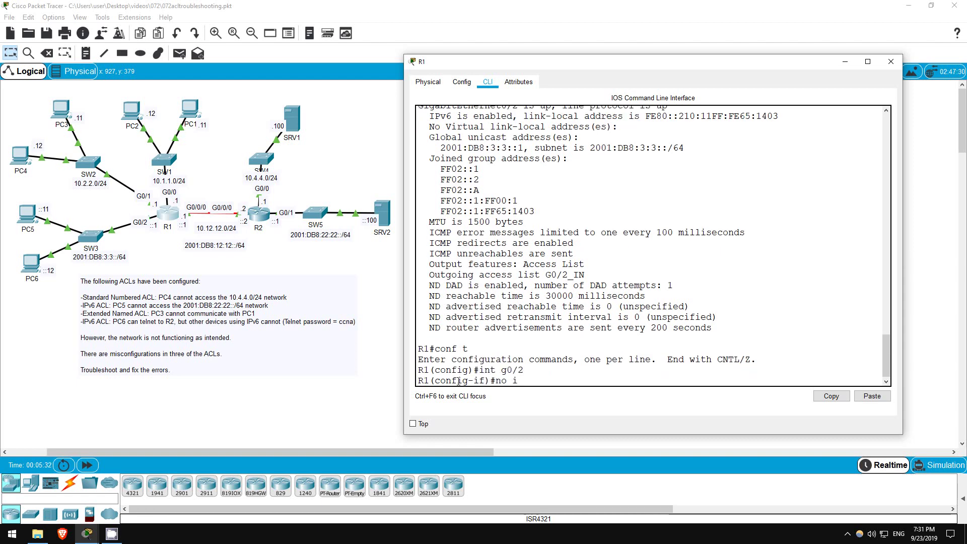
type("pv6 traff")
key("Tab")
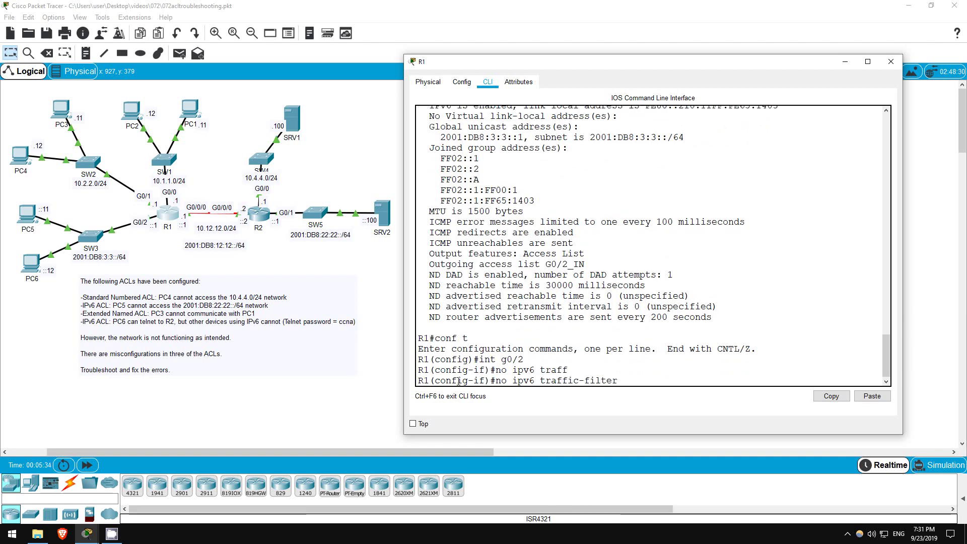
type("G0/2_IN out")
key("Return")
type("ipv6 traff")
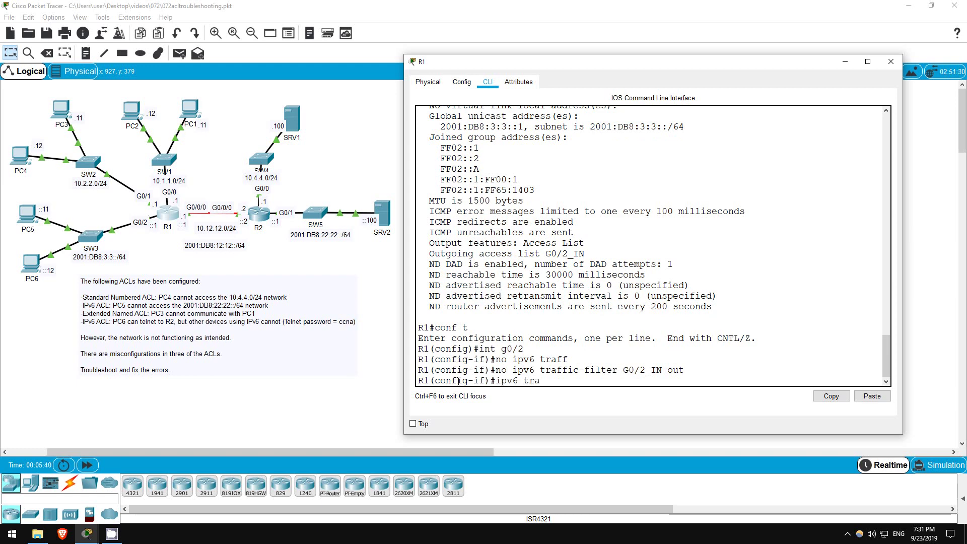
key("Tab")
type("G0/2")
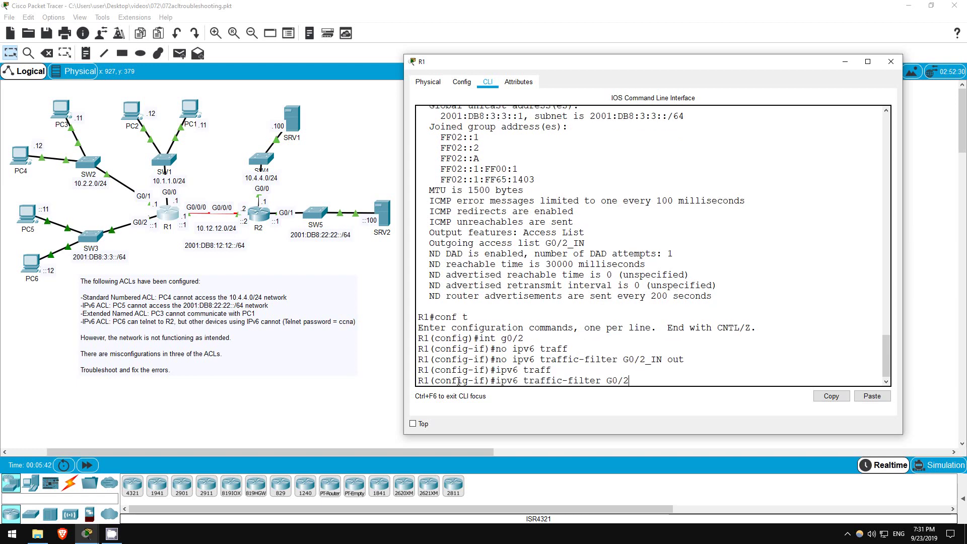
type("_IN in")
key("Return")
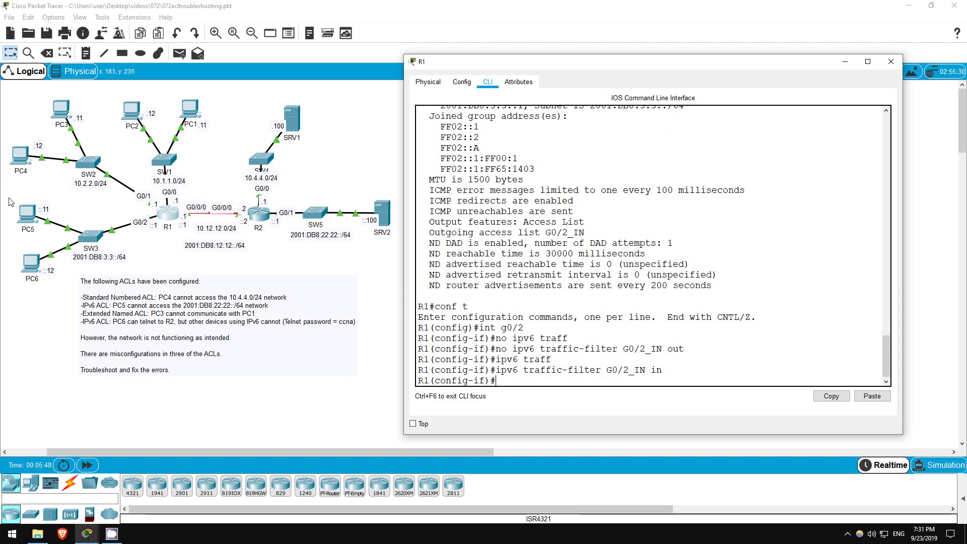
Rerun PC5's ping to 2001:db8:22:22::100, confirm destination unreachable replies, and return to the topology
left_click(28, 213)
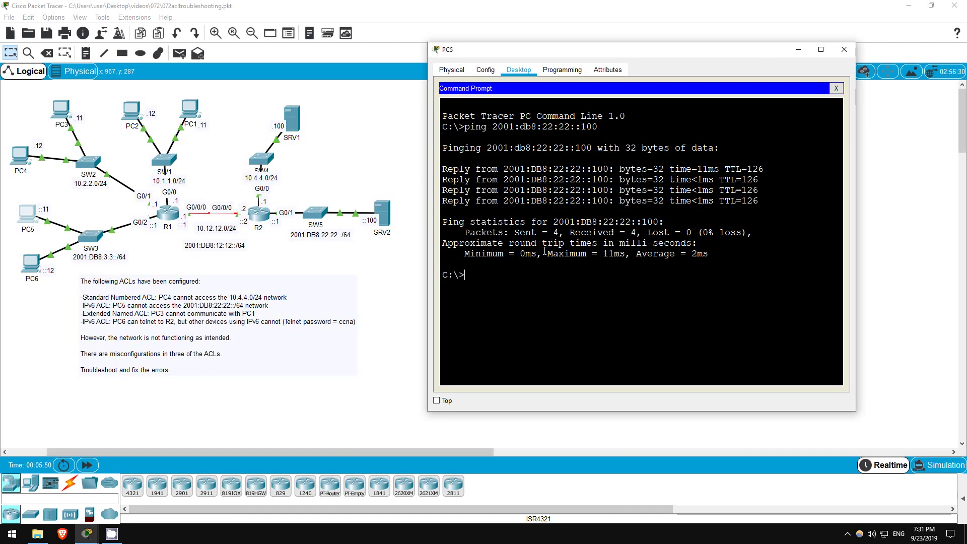
key("Up")
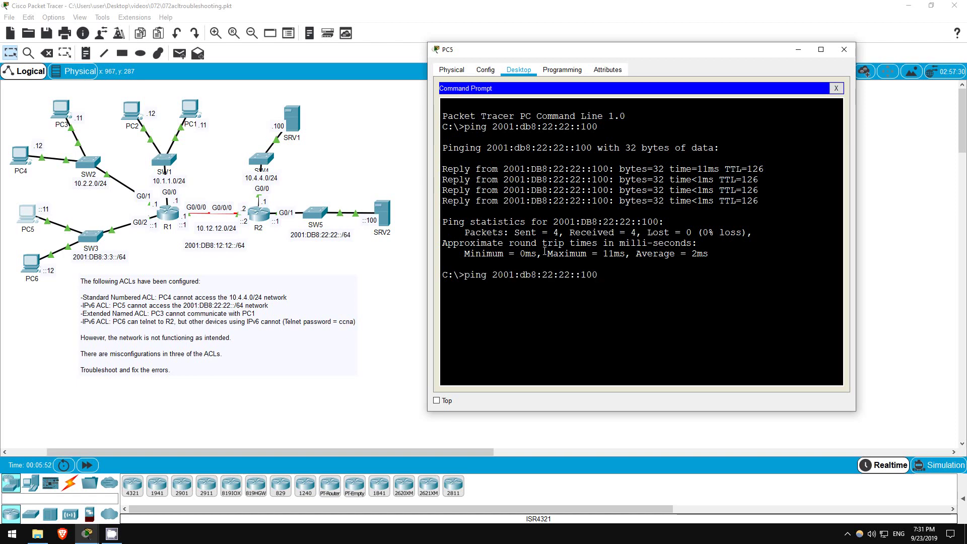
key("Return")
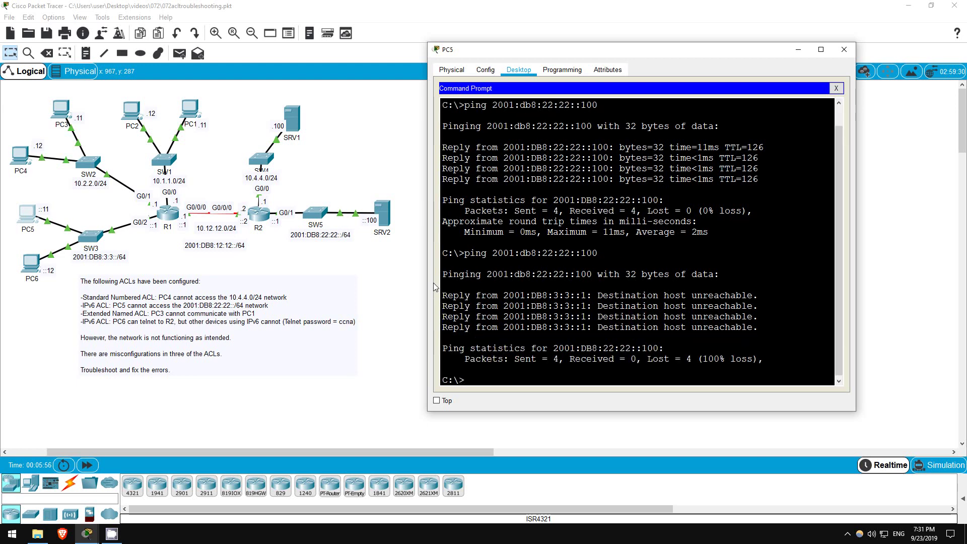
left_click_drag(442, 293, 760, 329)
left_click(708, 330)
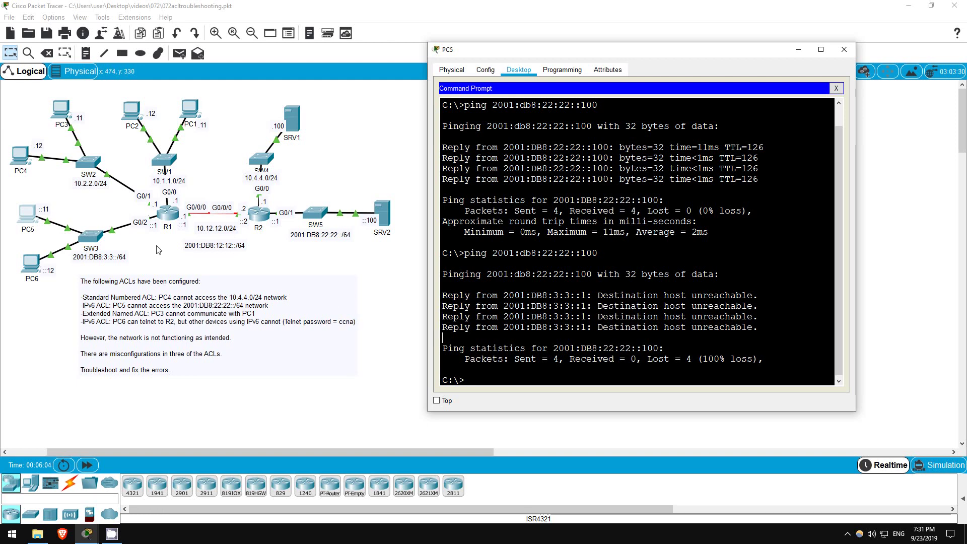
left_click(100, 203)
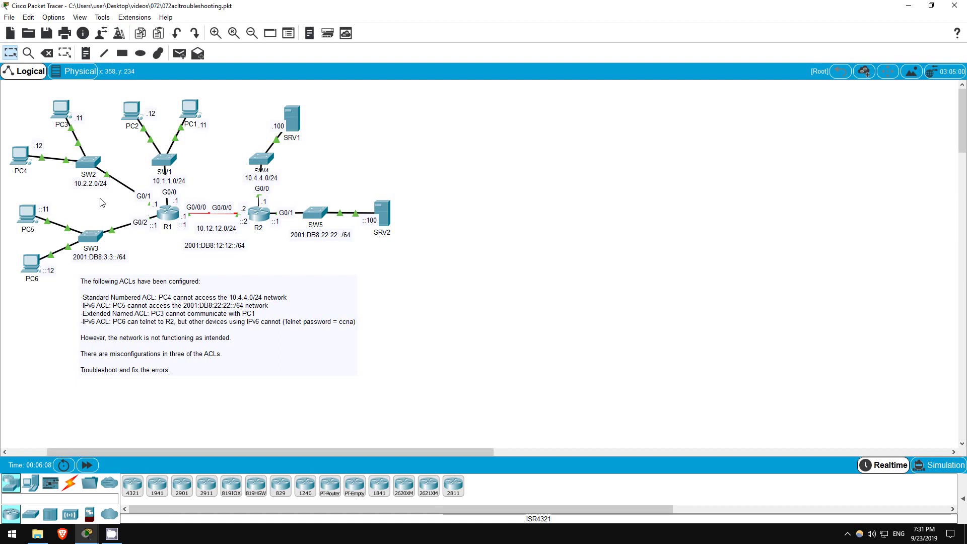
Ping 10.1.1.11 from PC3 to check that it is now blocked
left_click(61, 109)
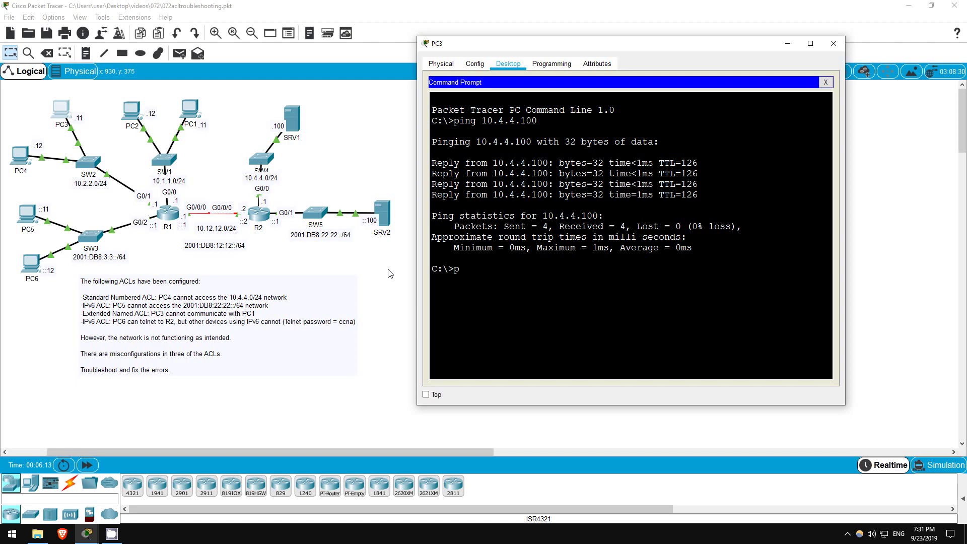
type("g 10.1.1.11")
key("Return")
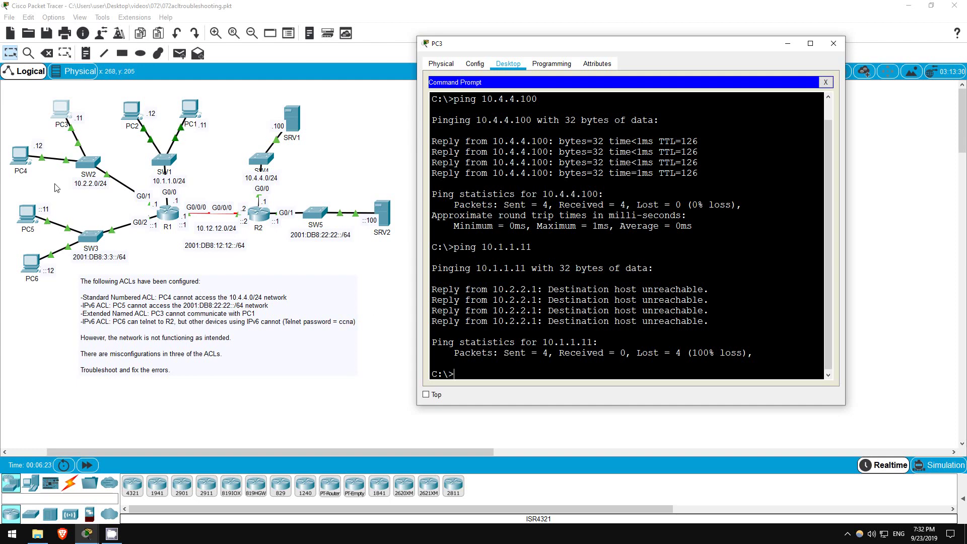
Ping 10.1.1.11 from PC4, confirm 3 of 4 replies succeed, and return to the topology
left_click(21, 156)
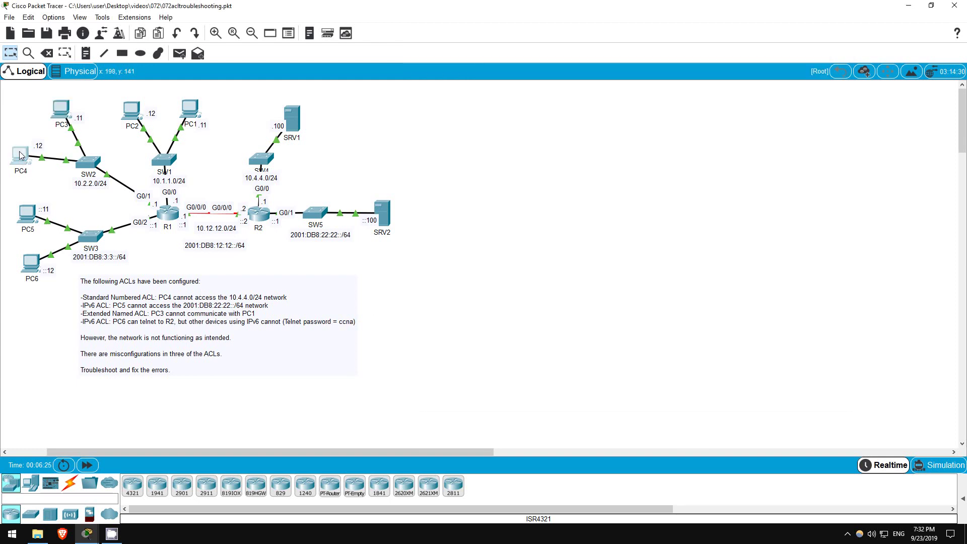
type("ping 10.1")
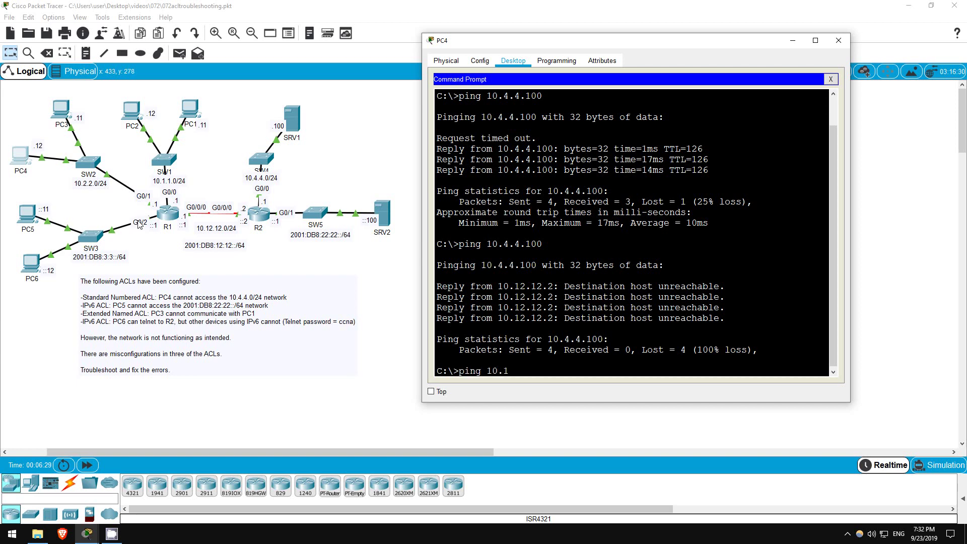
type(".1.11")
key("Return")
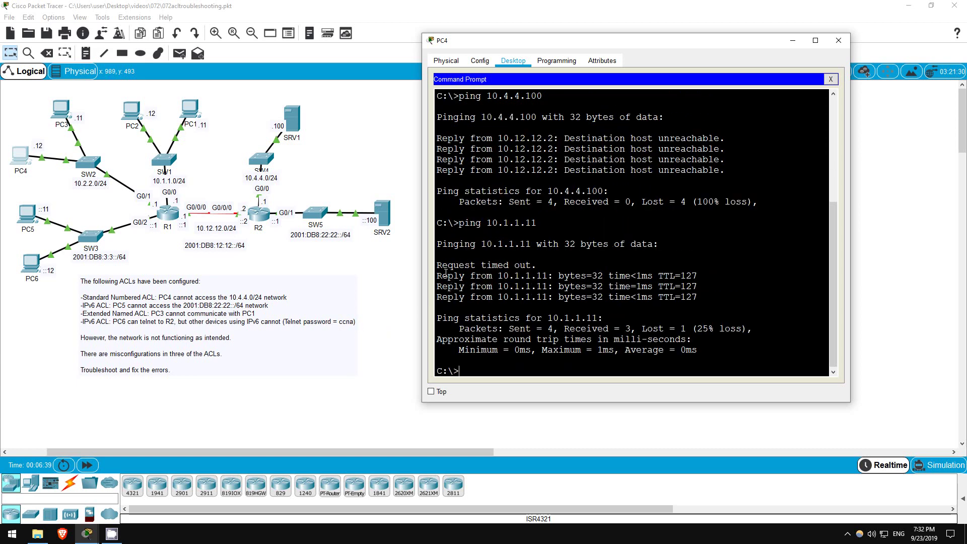
left_click_drag(436, 275, 698, 297)
left_click(705, 300)
left_click(336, 253)
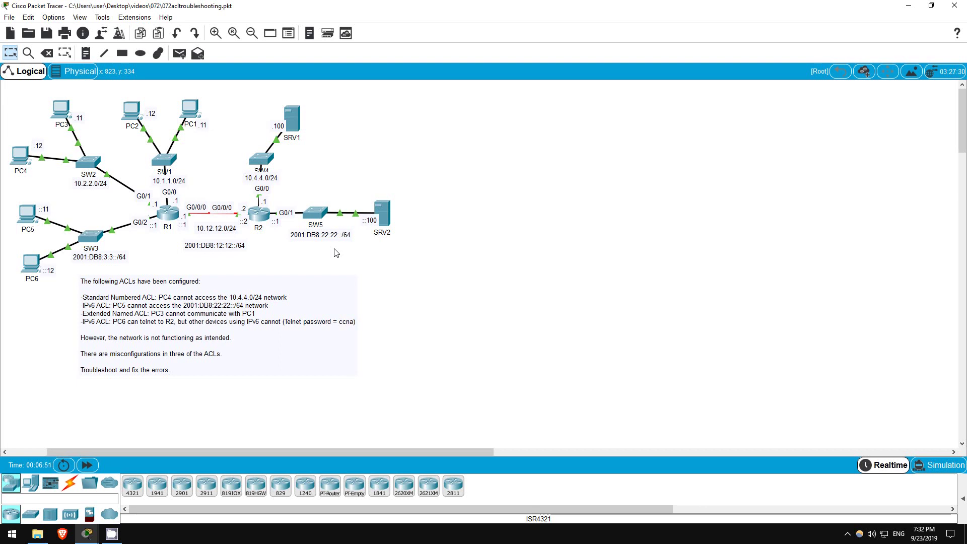
Telnet from PC6 to R2 at 2001:db8:12:12::2, log in with the password, then exit
left_click(32, 265)
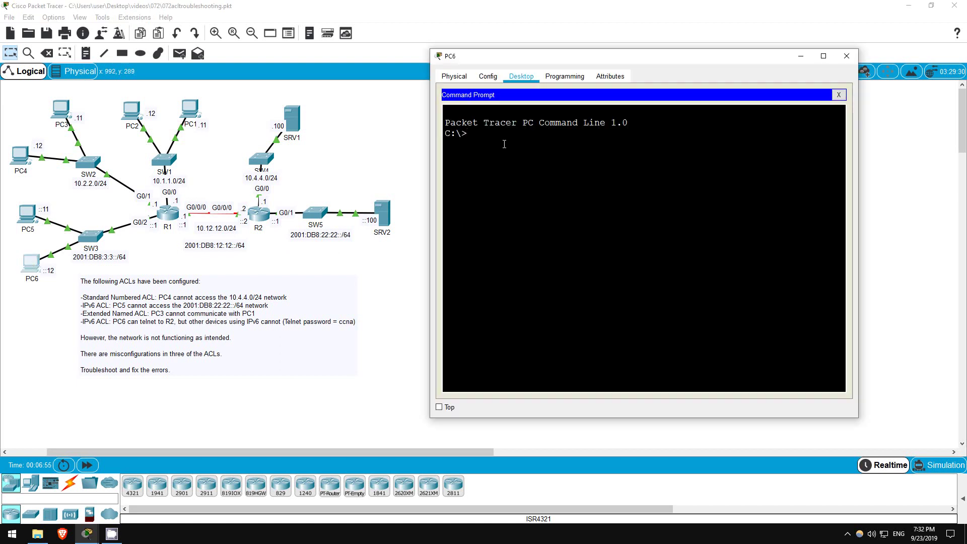
type("telnet 2001:db8:12:12::2")
key("Return")
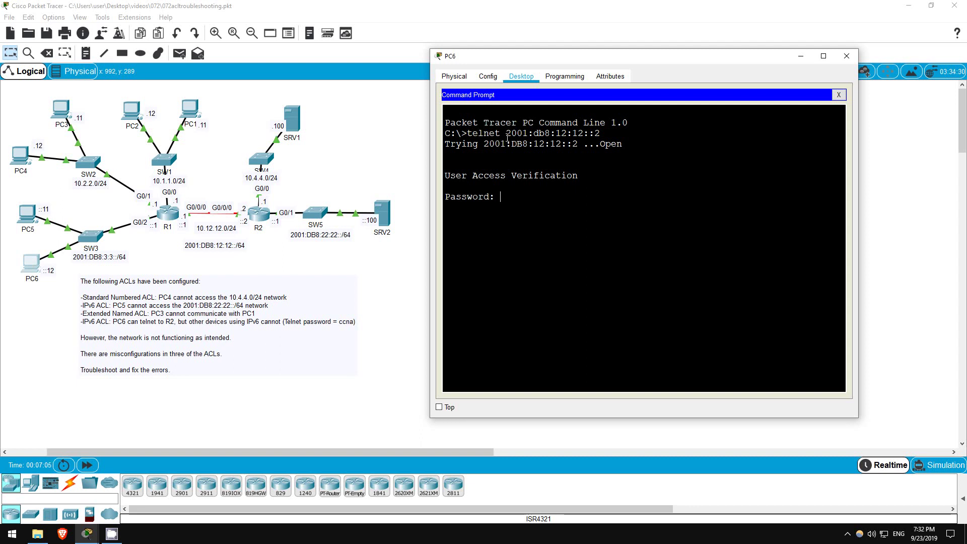
type("ccna")
key("Return")
key("Return")
key("Return")
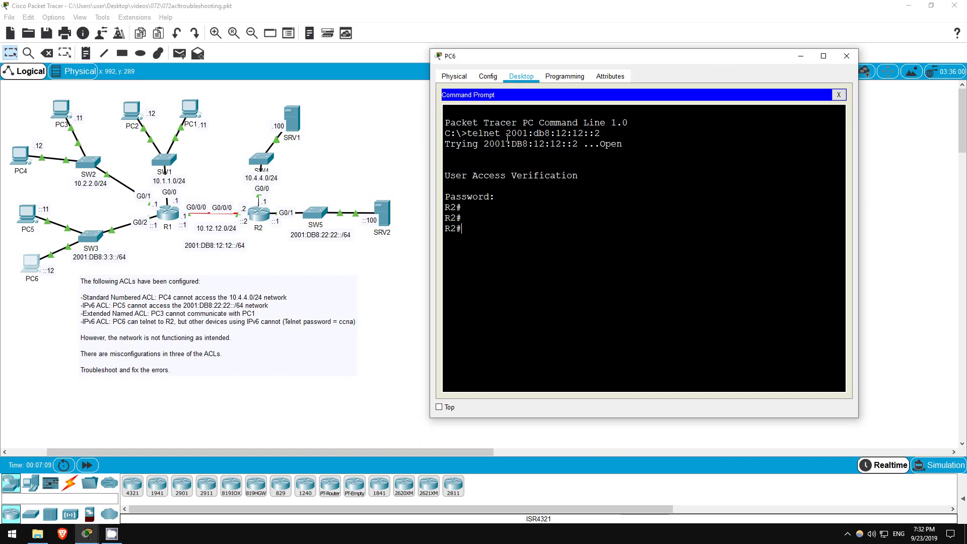
type("exit")
key("Return")
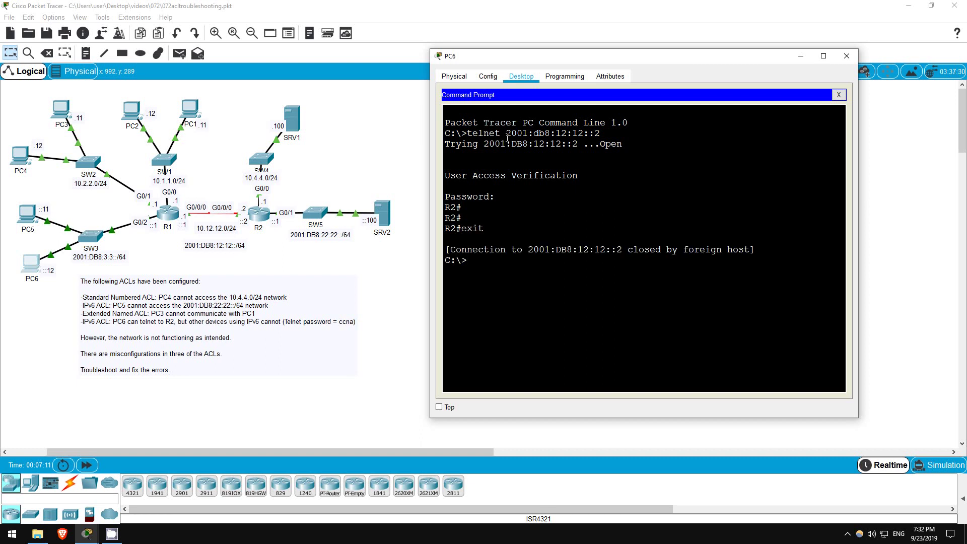
left_click(106, 210)
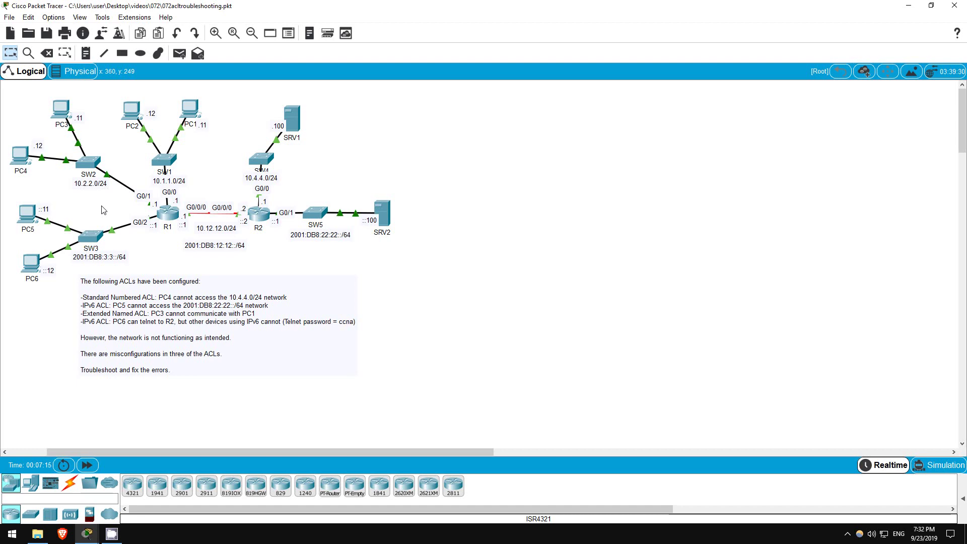
Telnet from PC5 to 2001:db8:12:12::2, log in successfully with the password, then exit
left_click(27, 216)
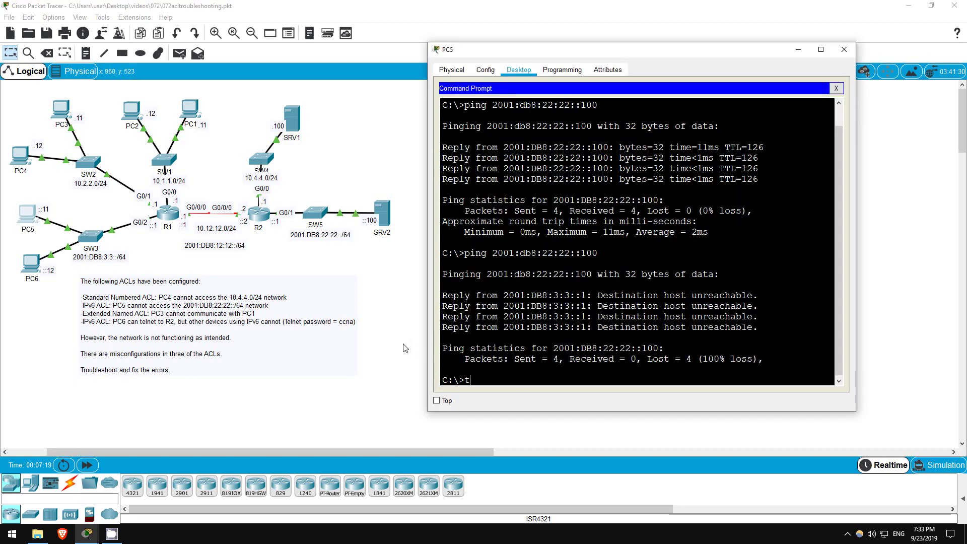
type("telnet 2001:db8:12:12::")
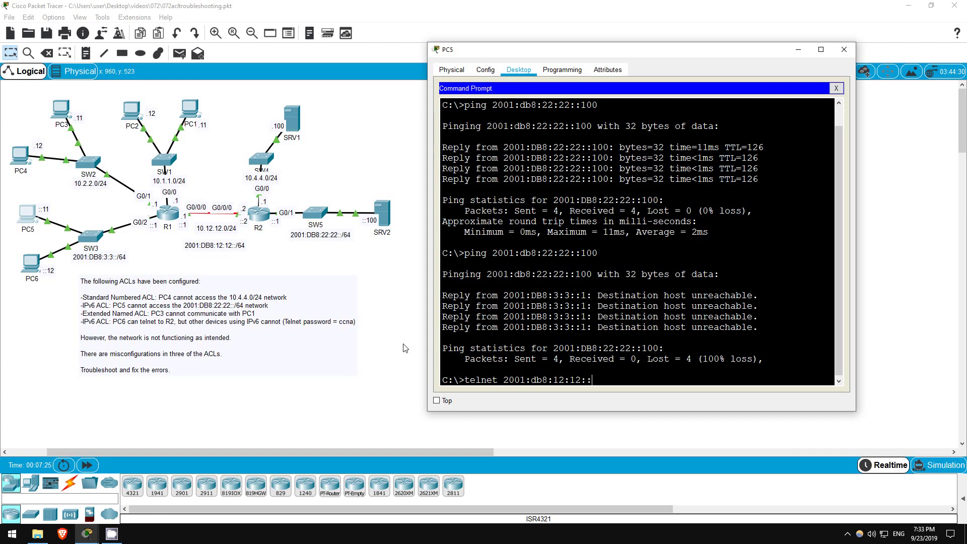
type("2")
key("Return")
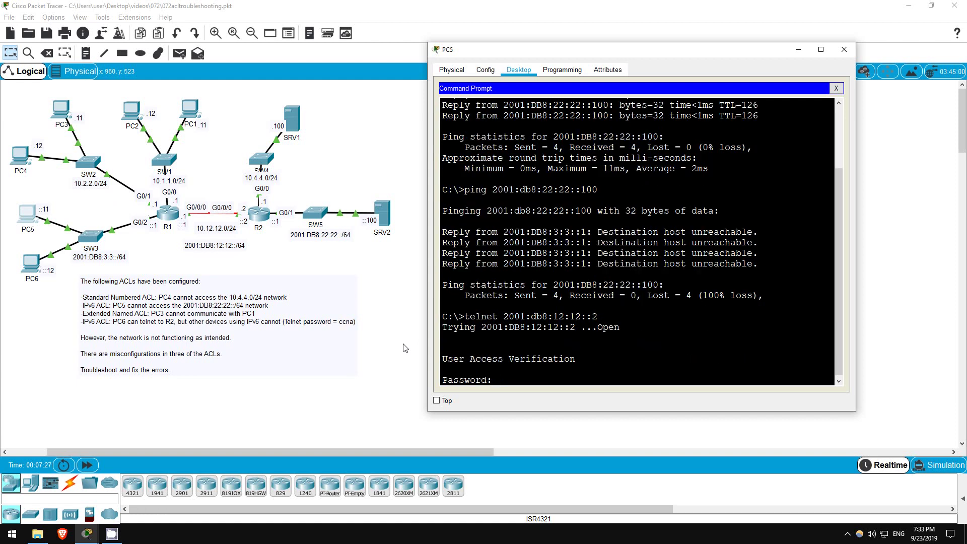
type("ccna")
key("Return")
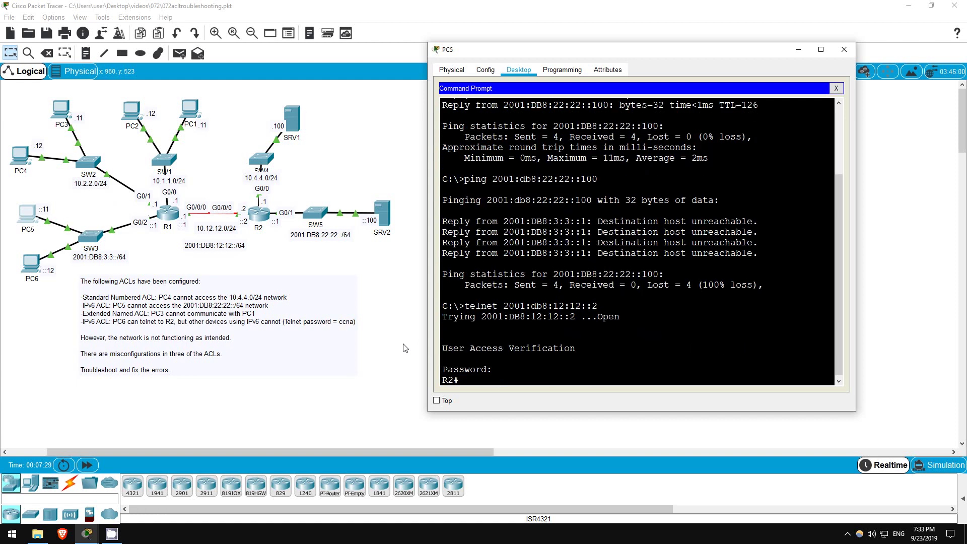
key("Return")
key("Return")
key("Return")
type("exit")
key("Return")
key("Return")
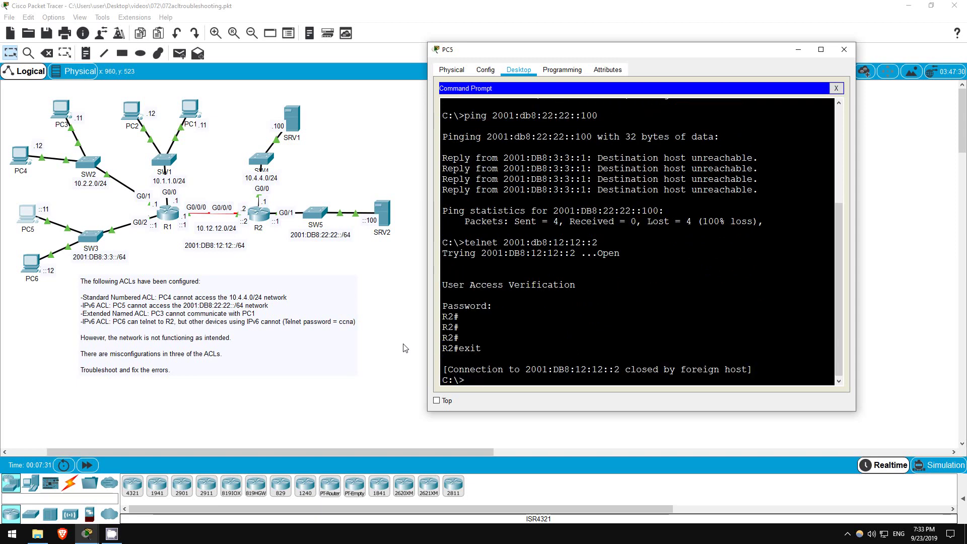
On R2, run do show acc and point out the TELNET ACL permit entry
left_click(285, 248)
left_click(265, 219)
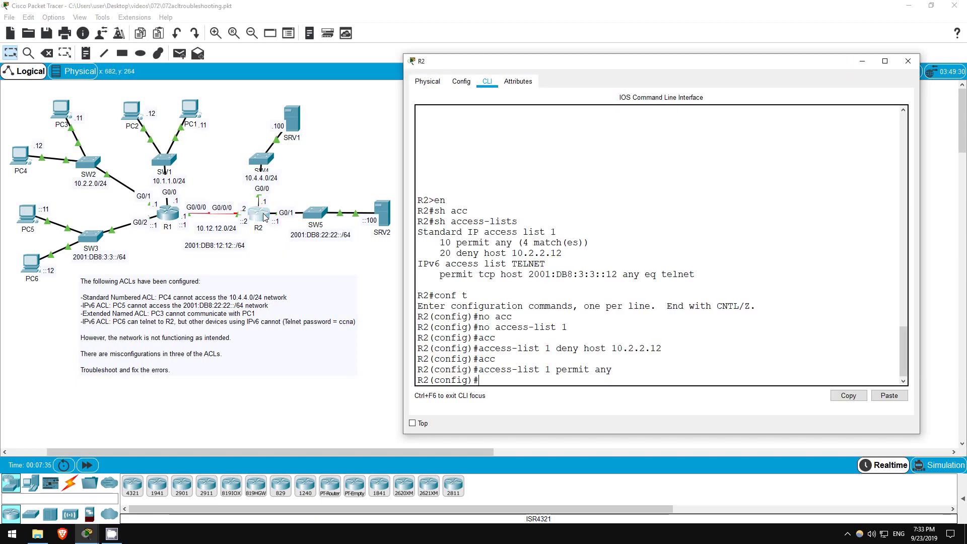
key("Return")
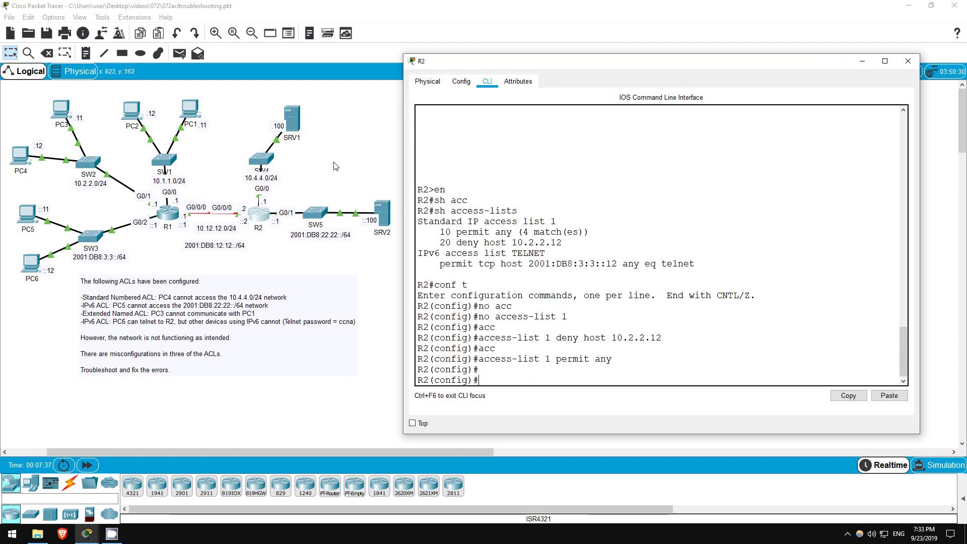
type("do show acc")
key("Return")
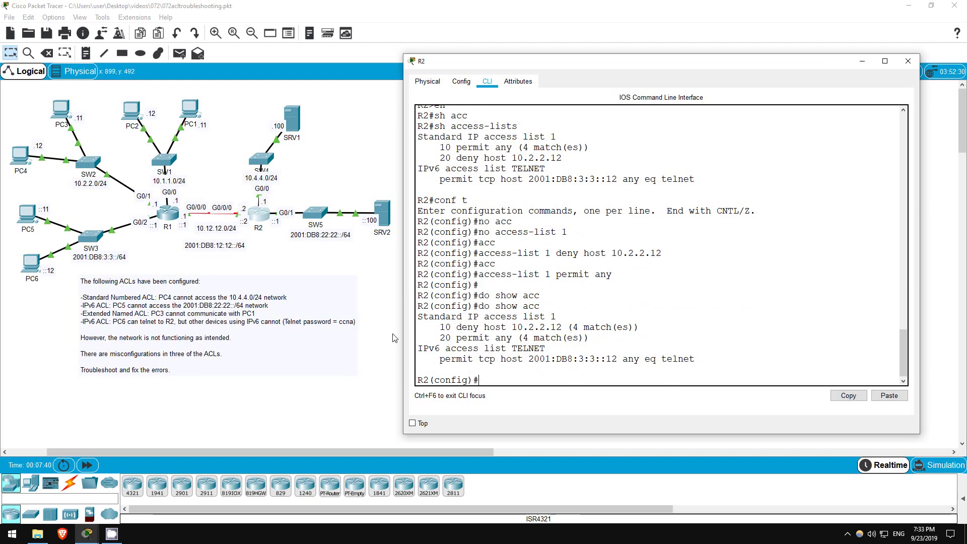
left_click_drag(436, 356, 715, 356)
left_click(523, 378)
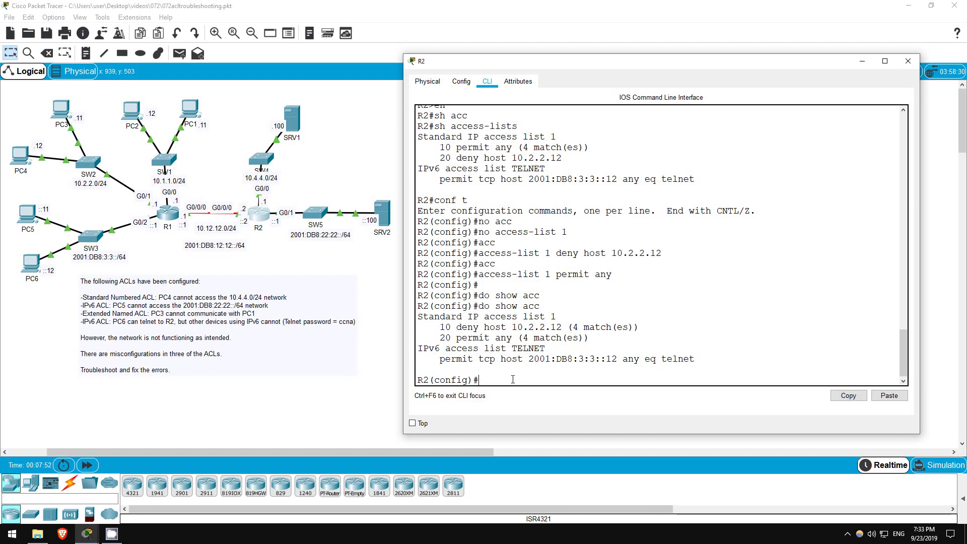
Page through do sh run to find ipv6 access-class TELNET in under line con 0
type("do sh run")
key("Return")
key("space")
key("space")
key("space")
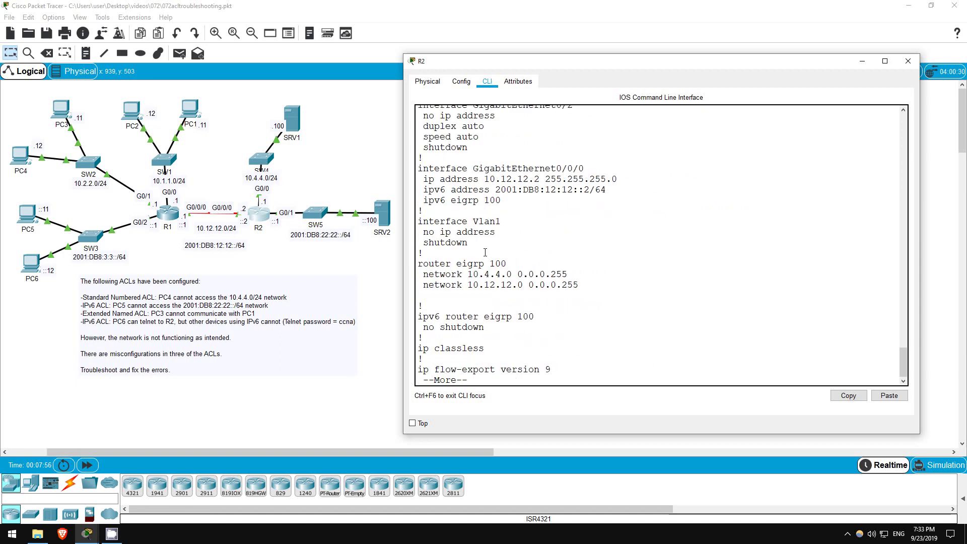
key("space")
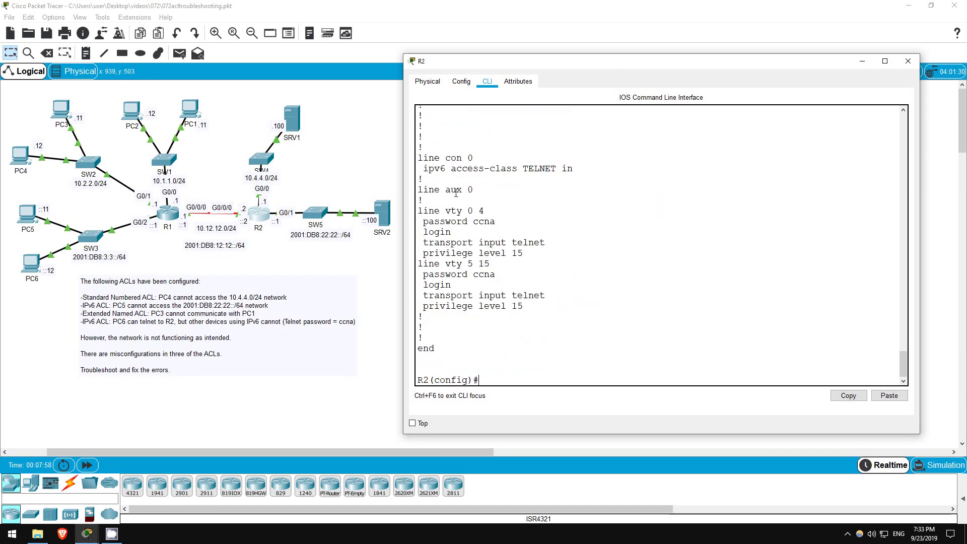
left_click_drag(419, 158, 574, 169)
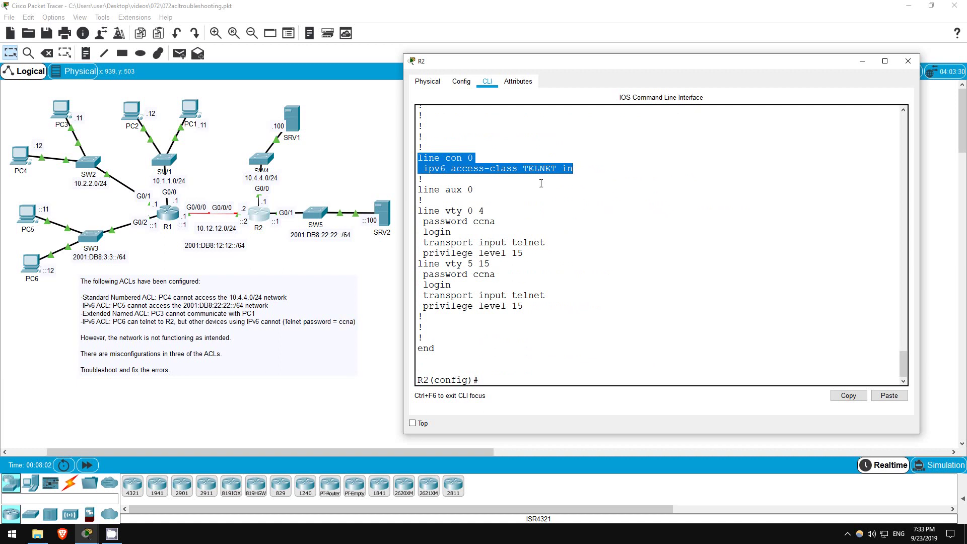
left_click(524, 194)
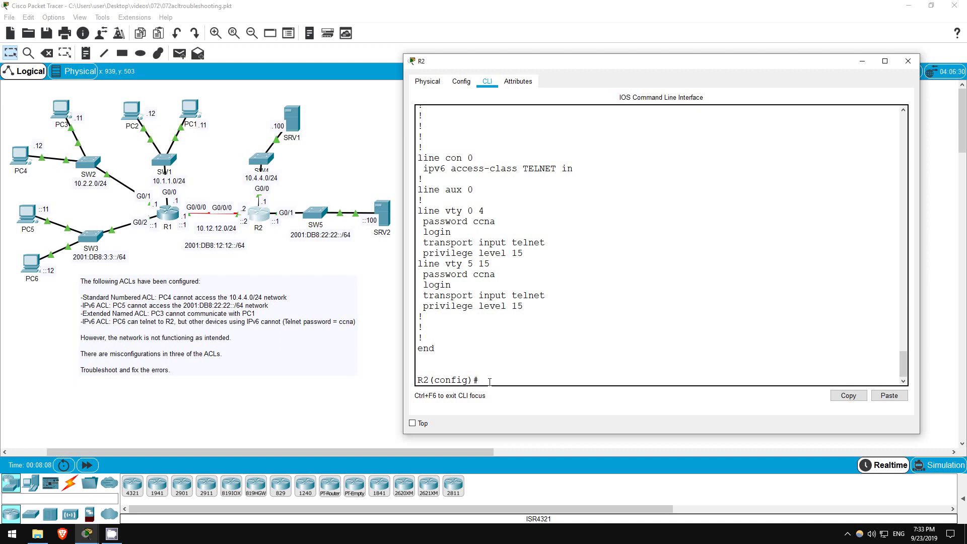
Copy R2's 'ipv6 access-class TELNET in' command and remove it from line con 0
left_click_drag(423, 168, 574, 168)
right_click(529, 167)
left_click(541, 172)
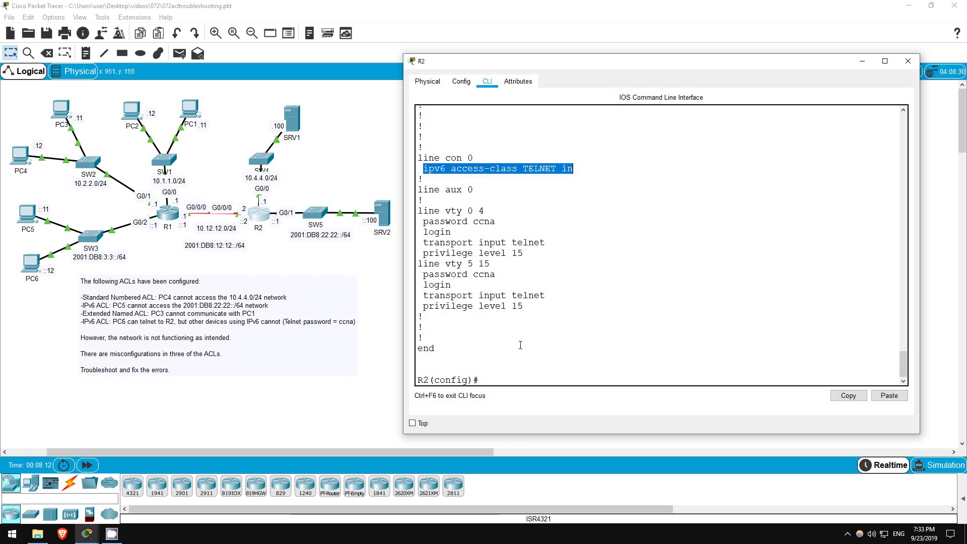
left_click(501, 382)
type("line con 0")
key("Return")
right_click(509, 384)
left_click(531, 400)
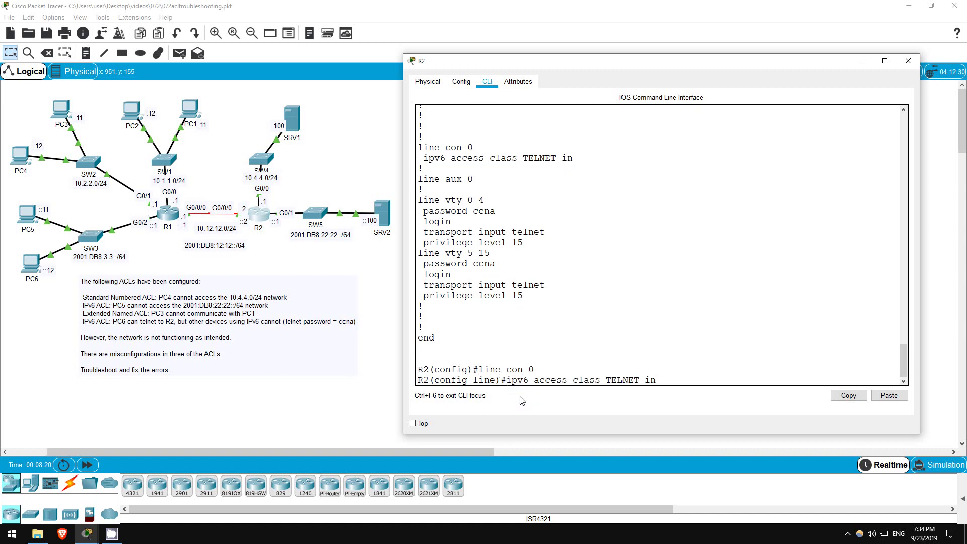
key("Home")
type("no")
key("Return")
key("Return")
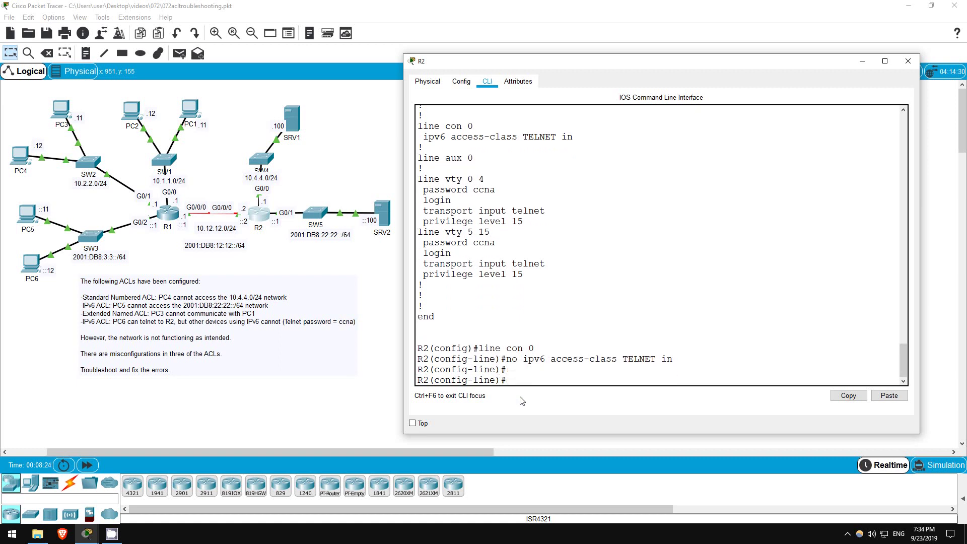
Apply 'ipv6 access-class TELNET in' to line vty 0 15
type("line vty 0 15")
key("Return")
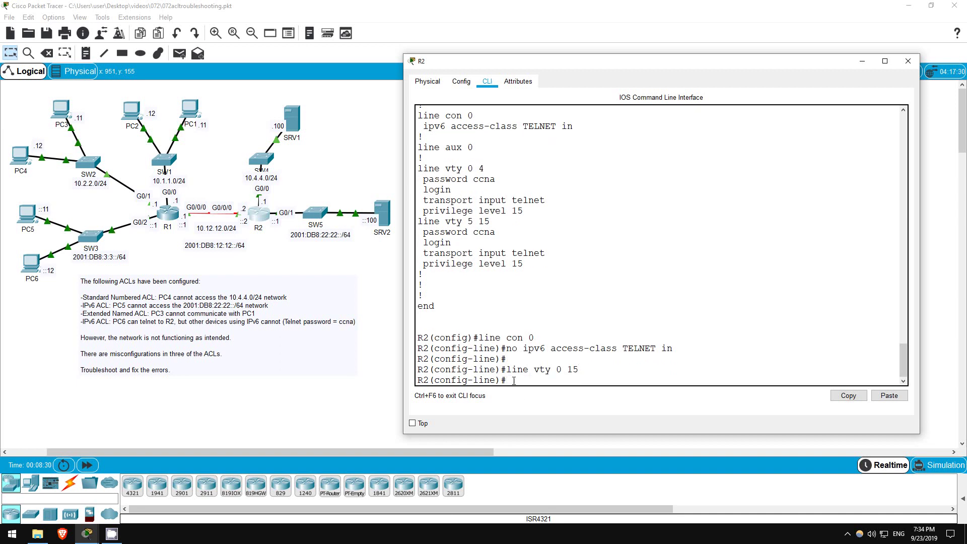
right_click(511, 381)
left_click(532, 401)
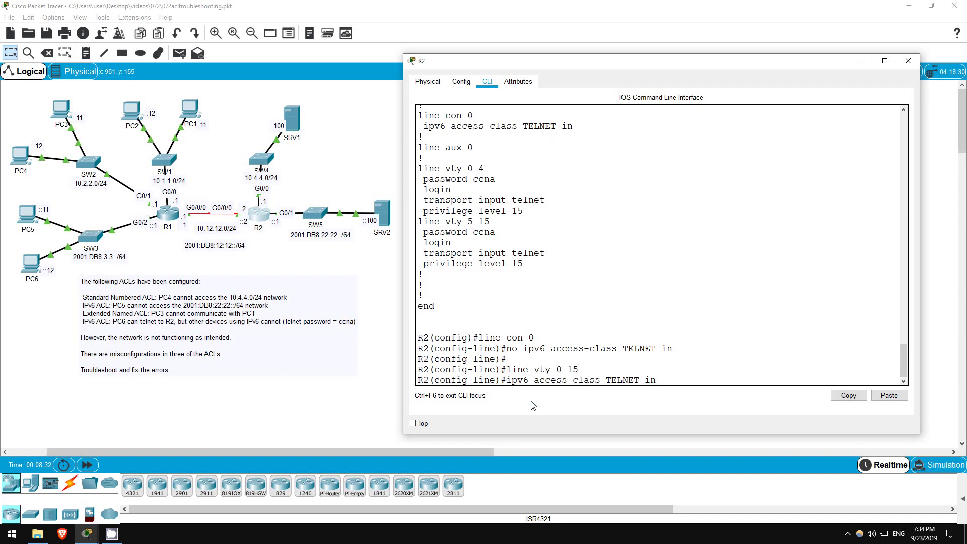
key("Return")
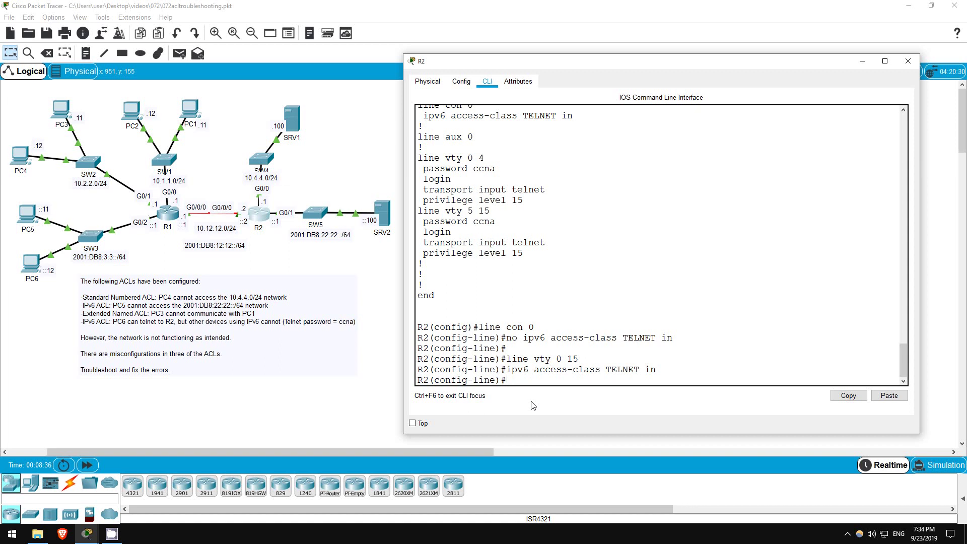
Rerun the telnet to R2 from PC5 and confirm the connection is refused
left_click(26, 216)
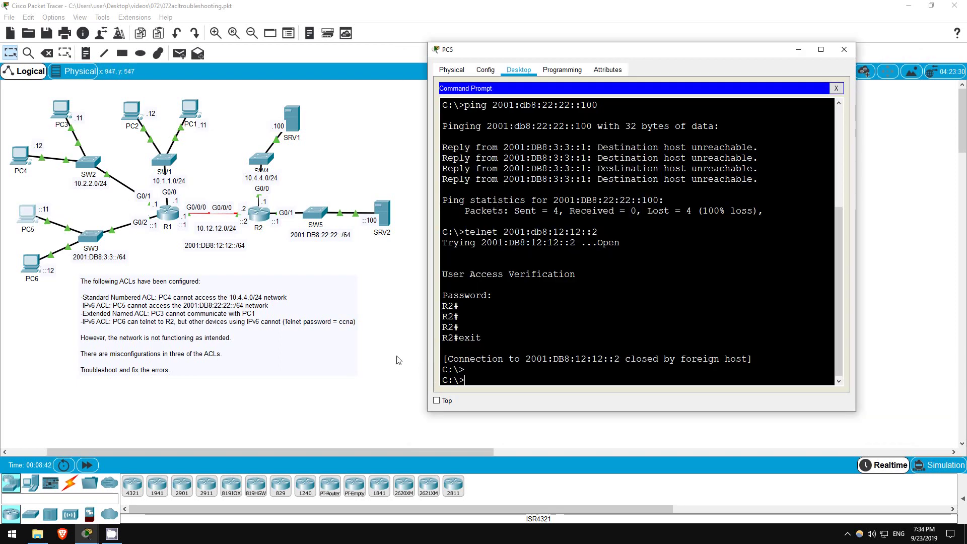
key("Up")
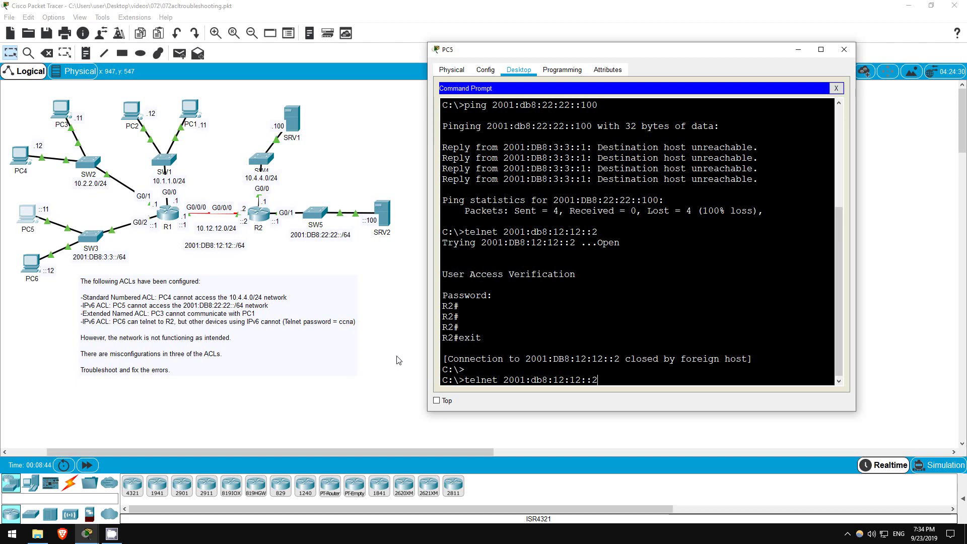
key("Return")
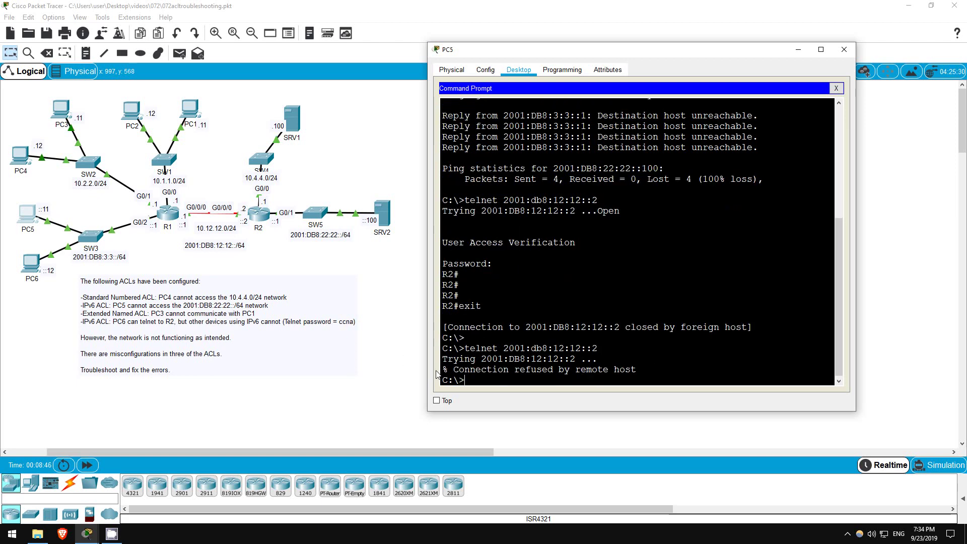
left_click_drag(443, 365, 633, 364)
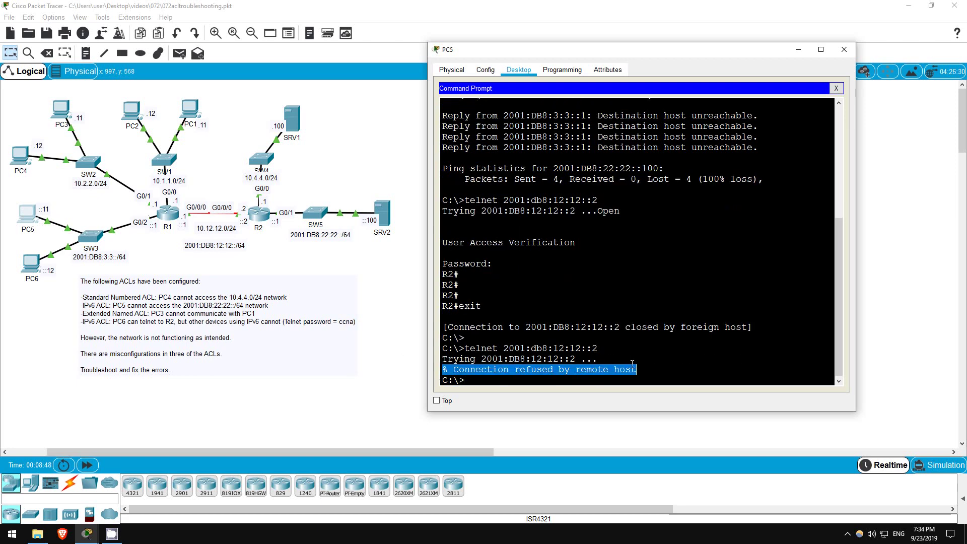
Rerun telnet to 2001:db8:12:12::2 from PC6, log in to R2, and exit
left_click(187, 265)
left_click(31, 262)
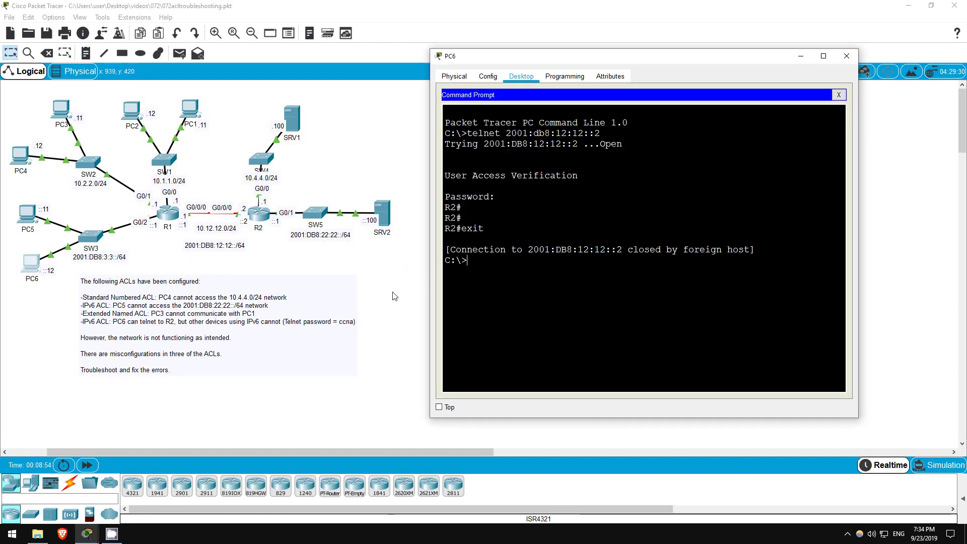
key("Up")
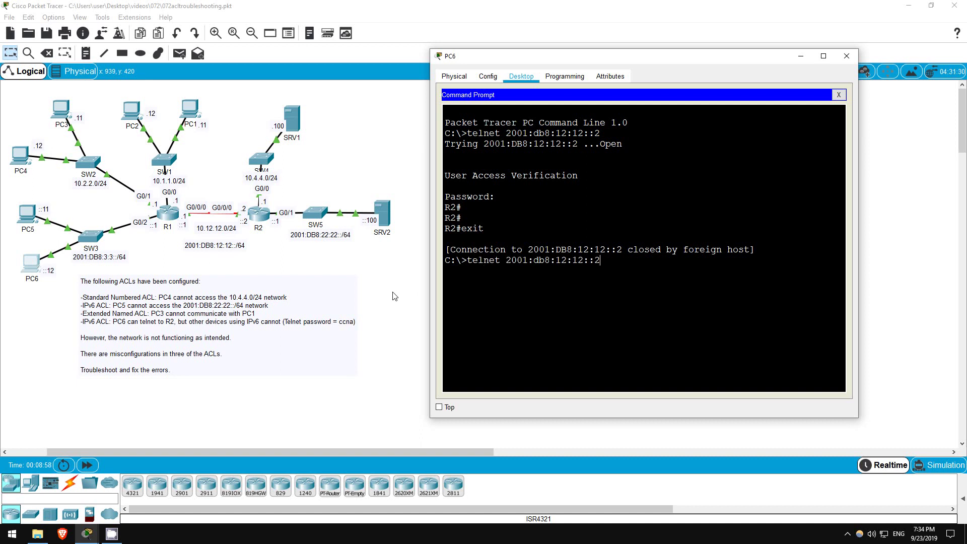
key("Return")
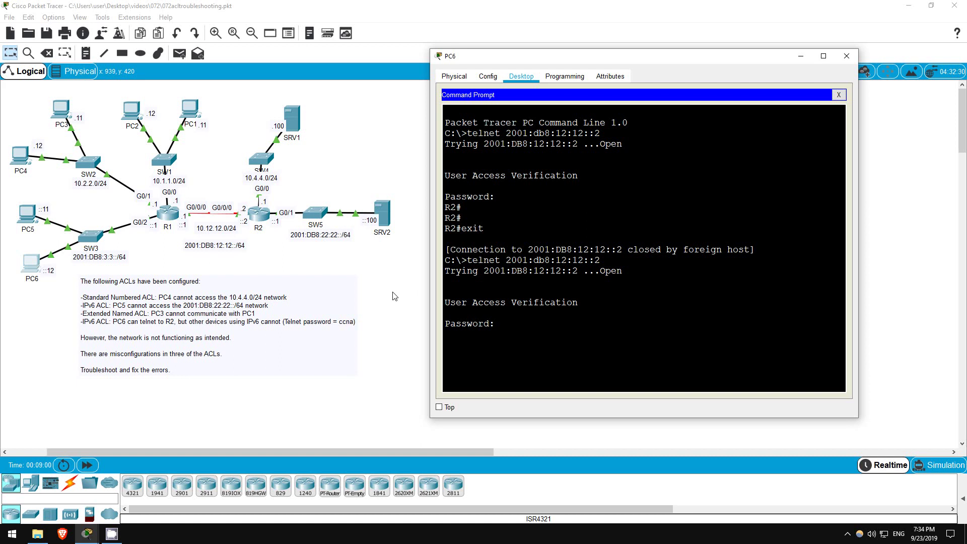
key("Return")
key("Return")
key("Return")
key("Return")
type("exit")
key("Return")
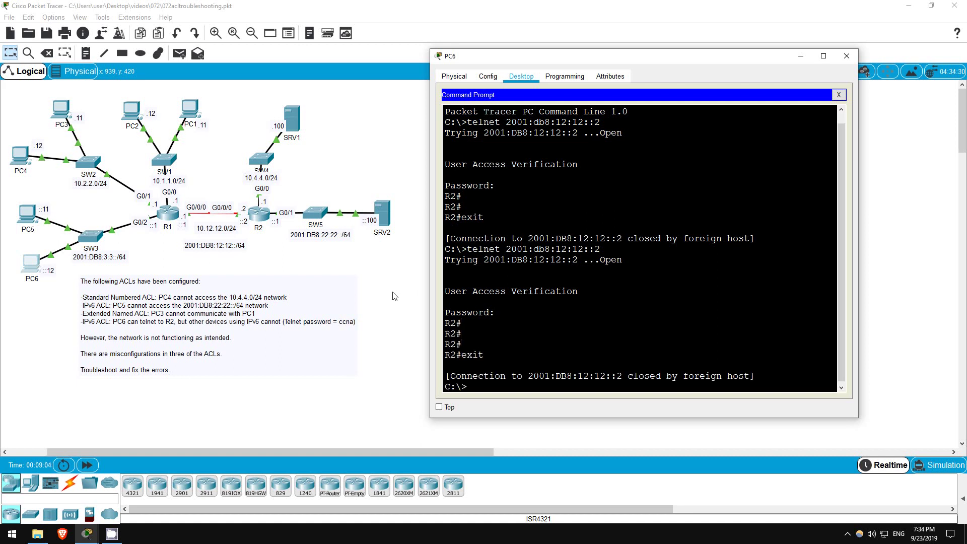